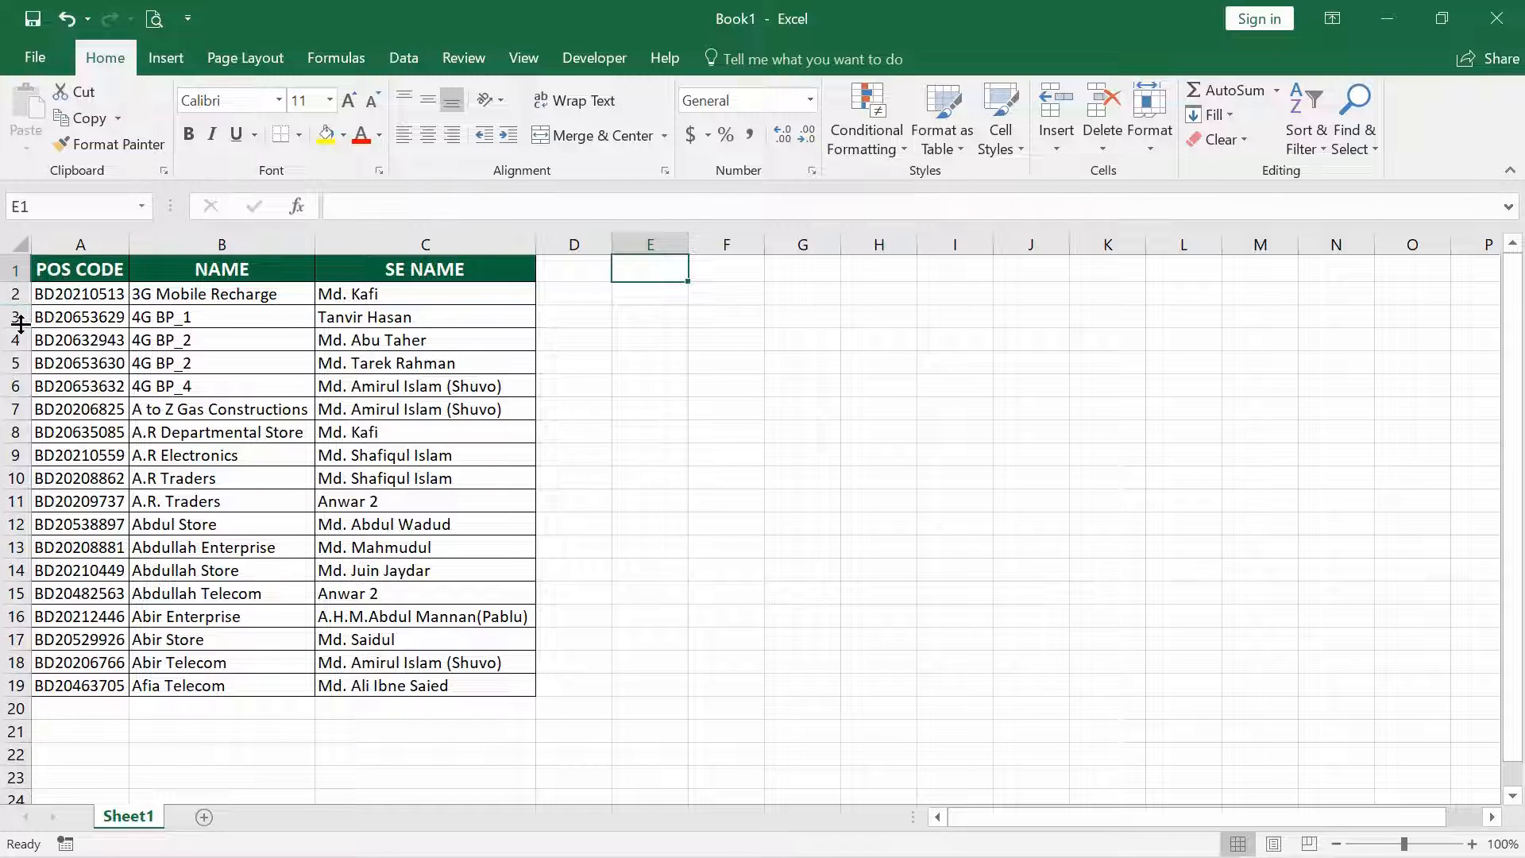
- Insert eight blank rows above the table's header row
{"action": "left_click_drag", "start_coordinate": [14, 268], "coordinate": [6, 421]}
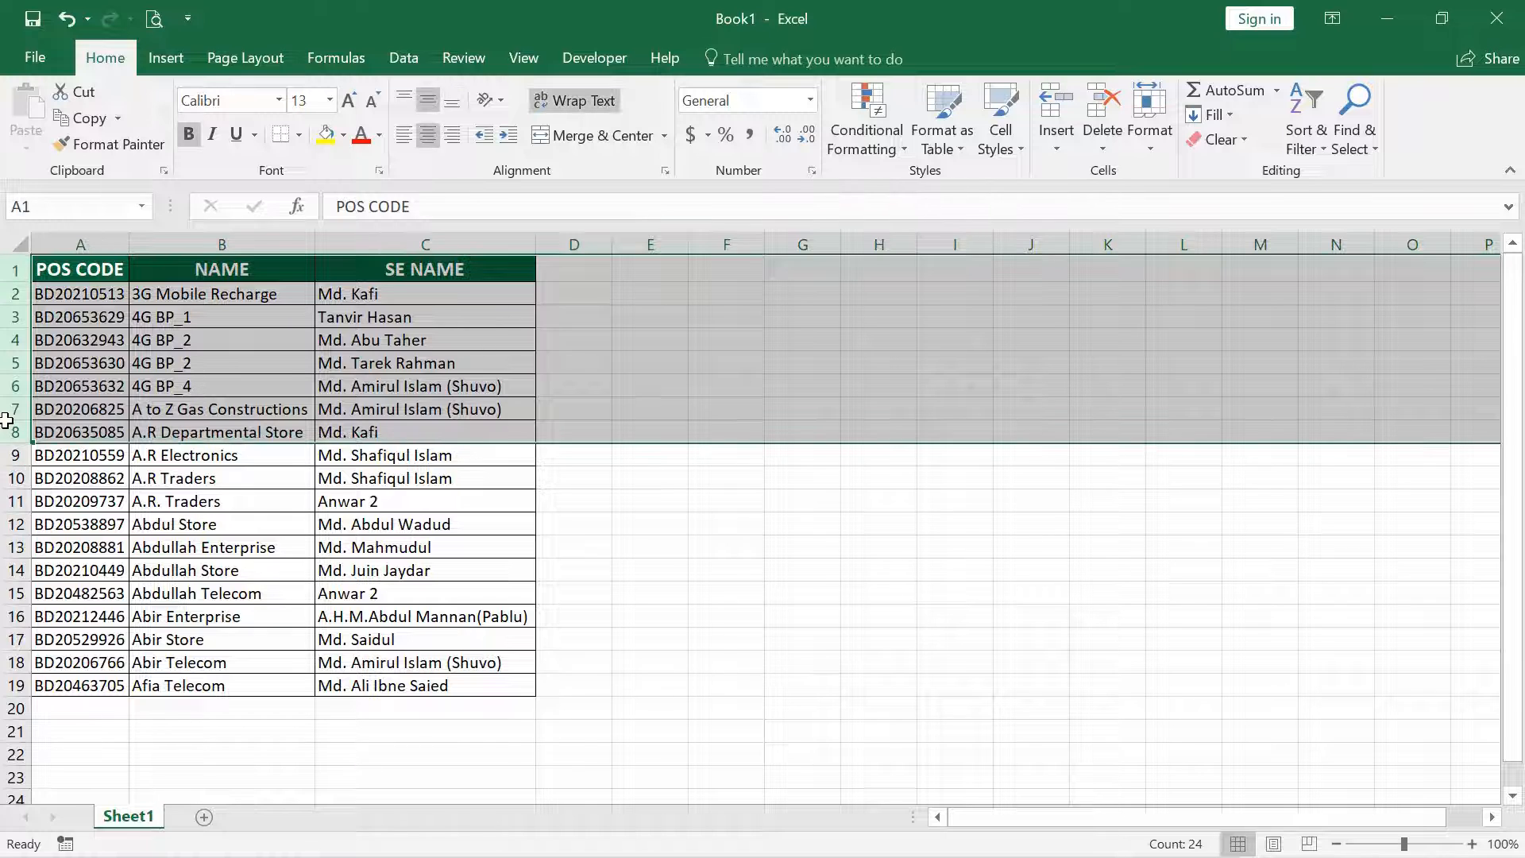
{"action": "right_click", "coordinate": [6, 421]}
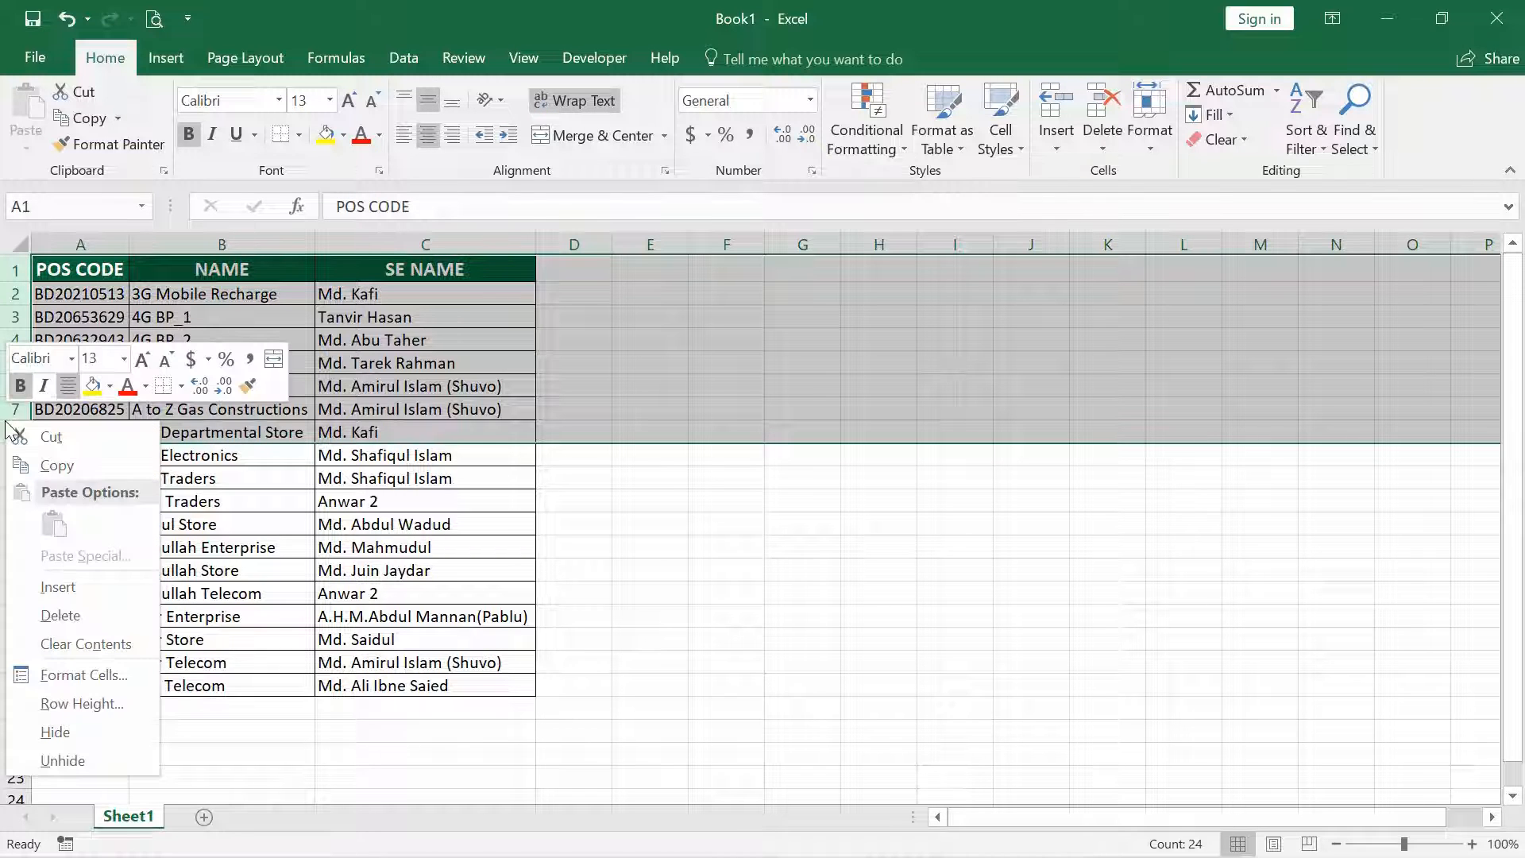
{"action": "left_click", "coordinate": [62, 587]}
{"action": "left_click", "coordinate": [583, 502]}
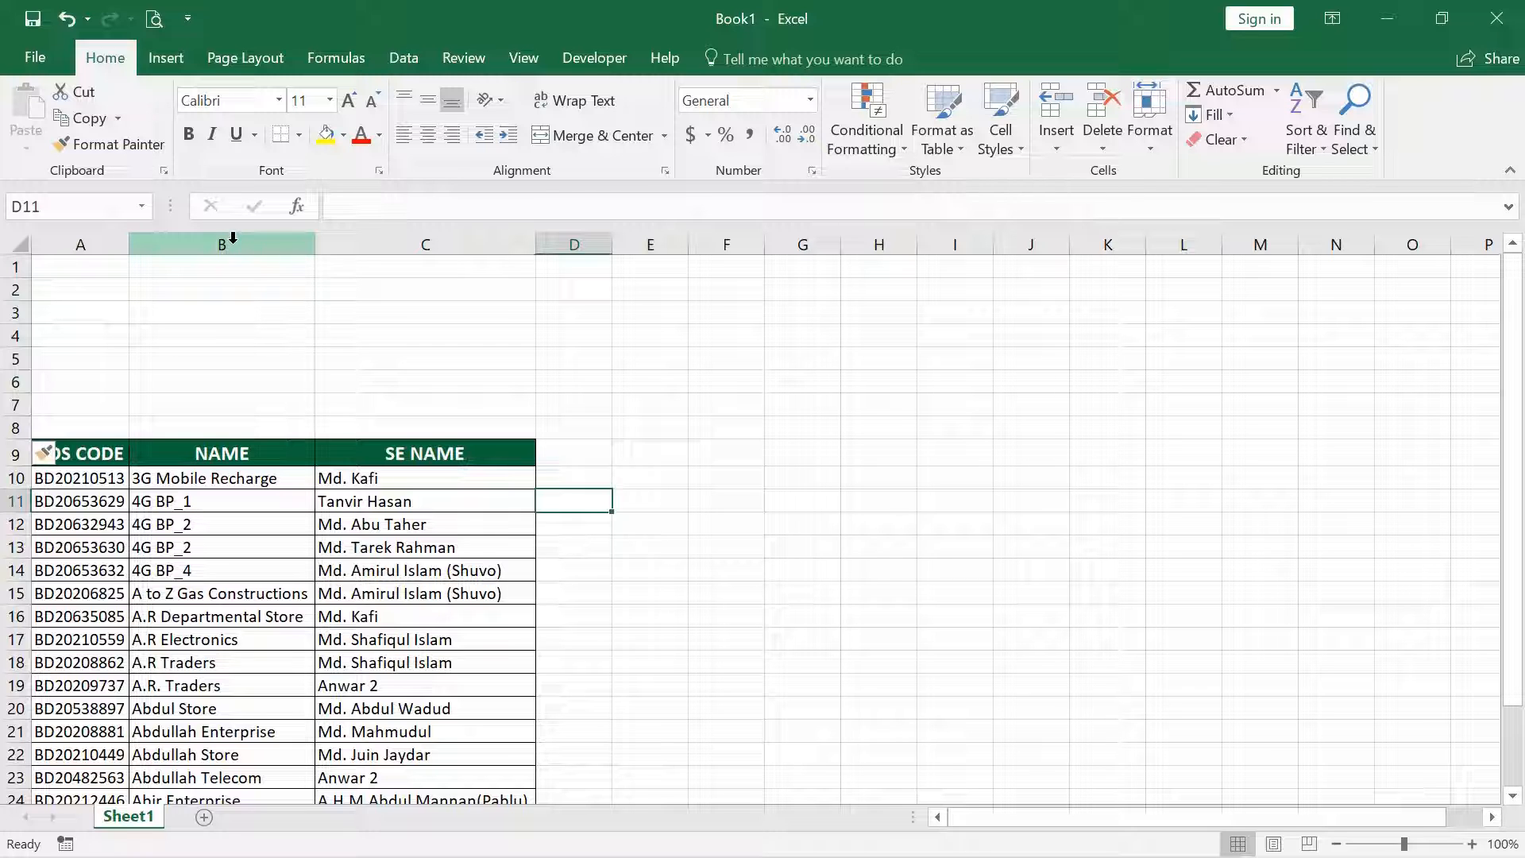
- Insert eight blank columns between the POS CODE and NAME columns
{"action": "left_click_drag", "start_coordinate": [232, 237], "coordinate": [990, 238]}
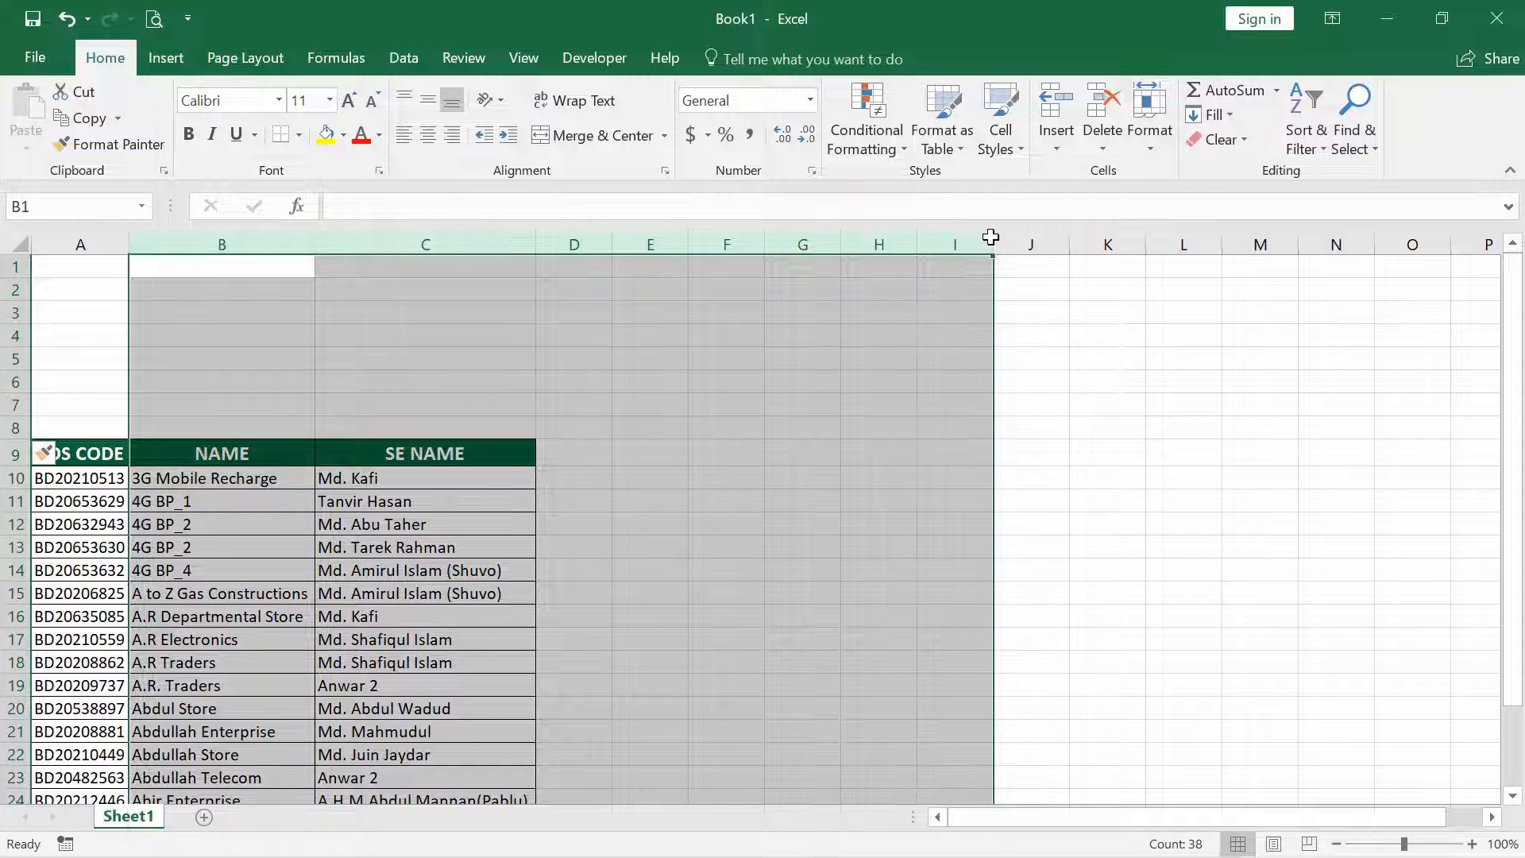
{"action": "right_click", "coordinate": [218, 237]}
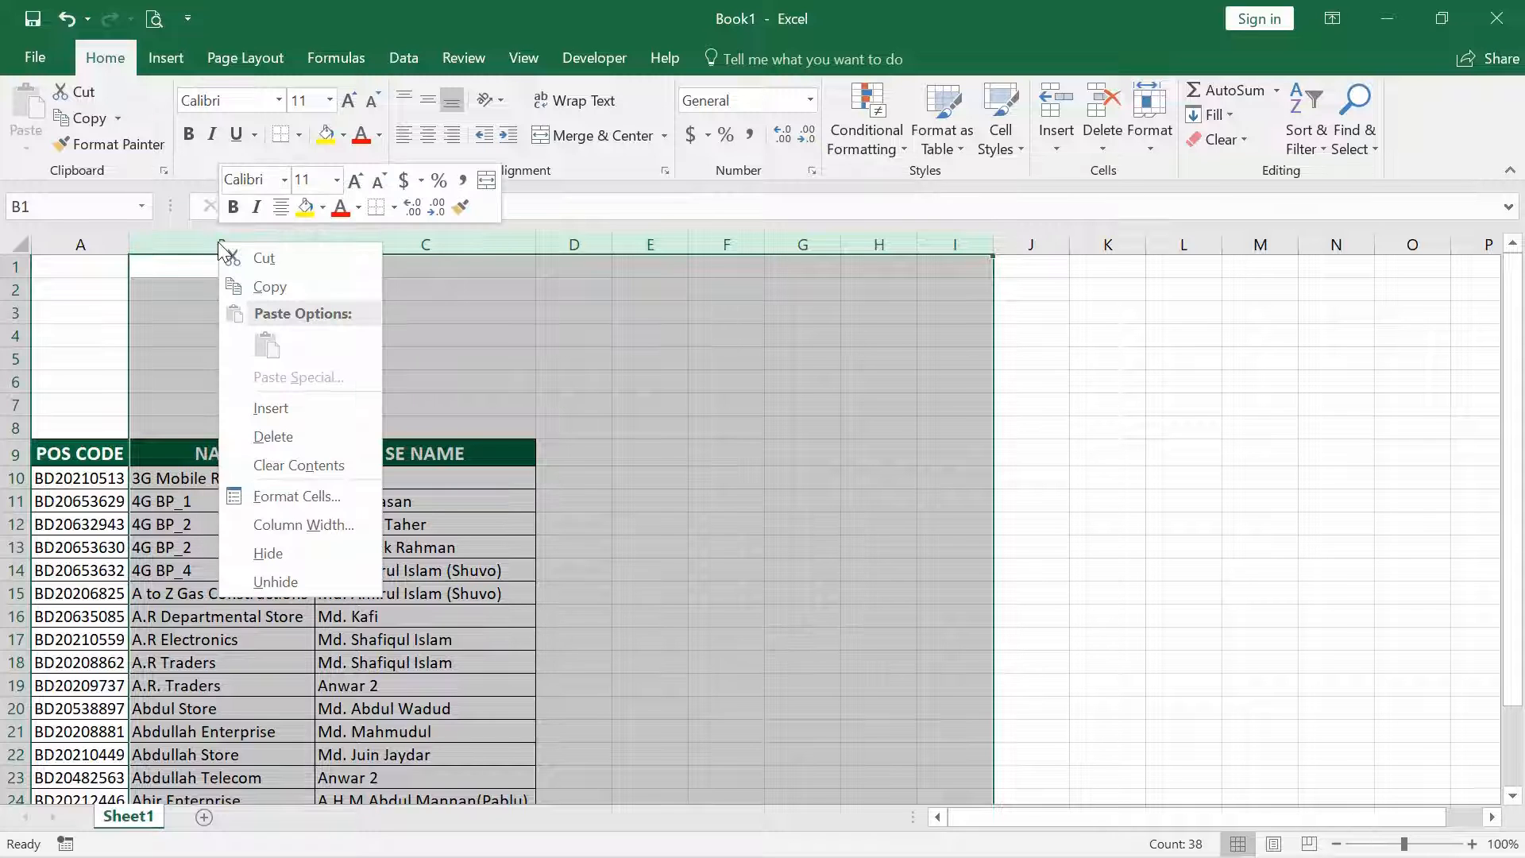
{"action": "left_click", "coordinate": [340, 407]}
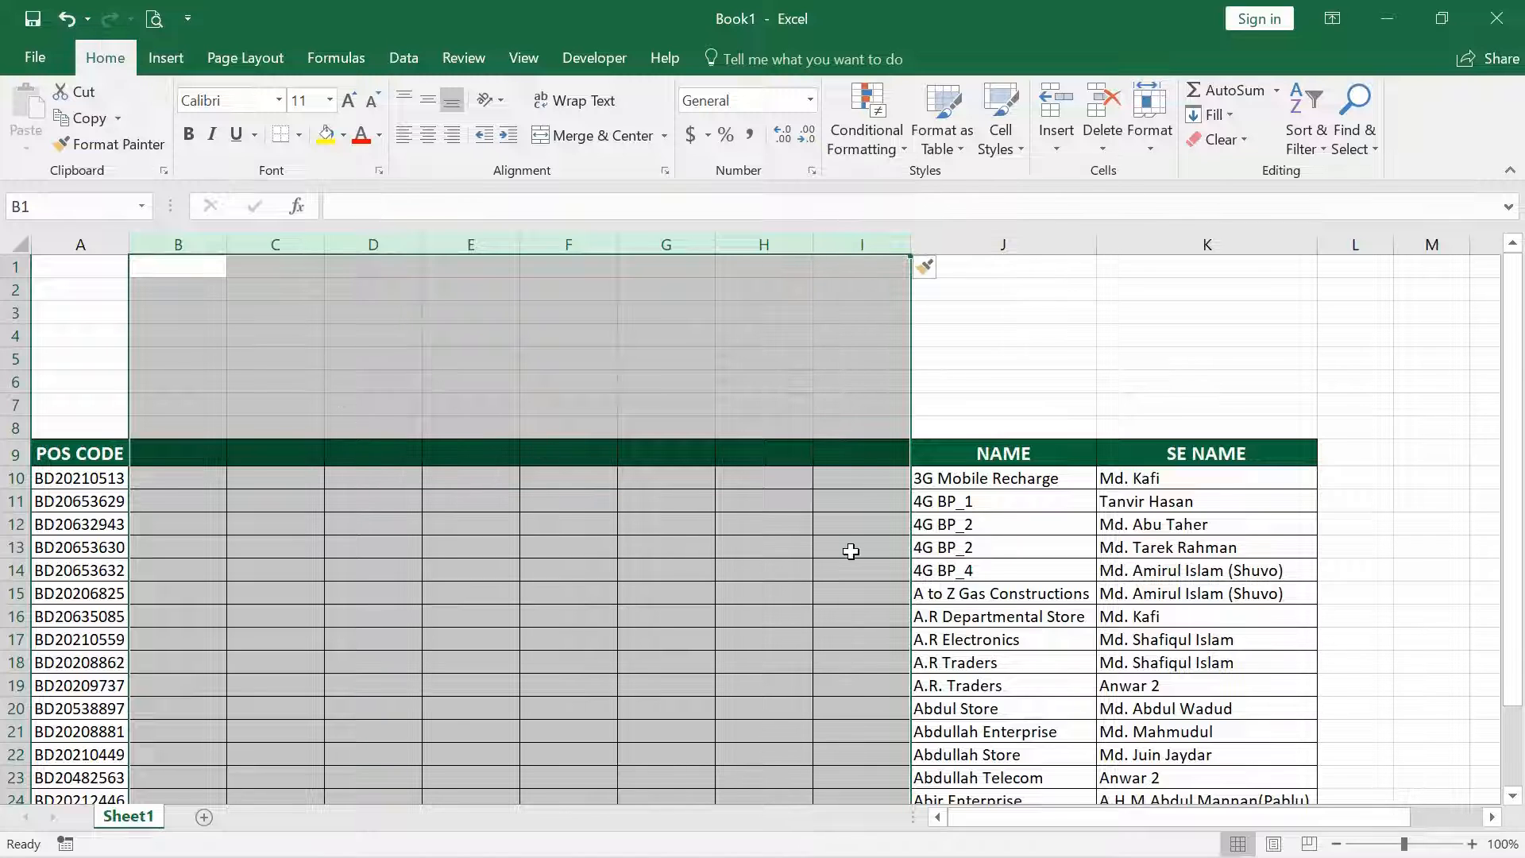
{"action": "left_click", "coordinate": [1021, 516]}
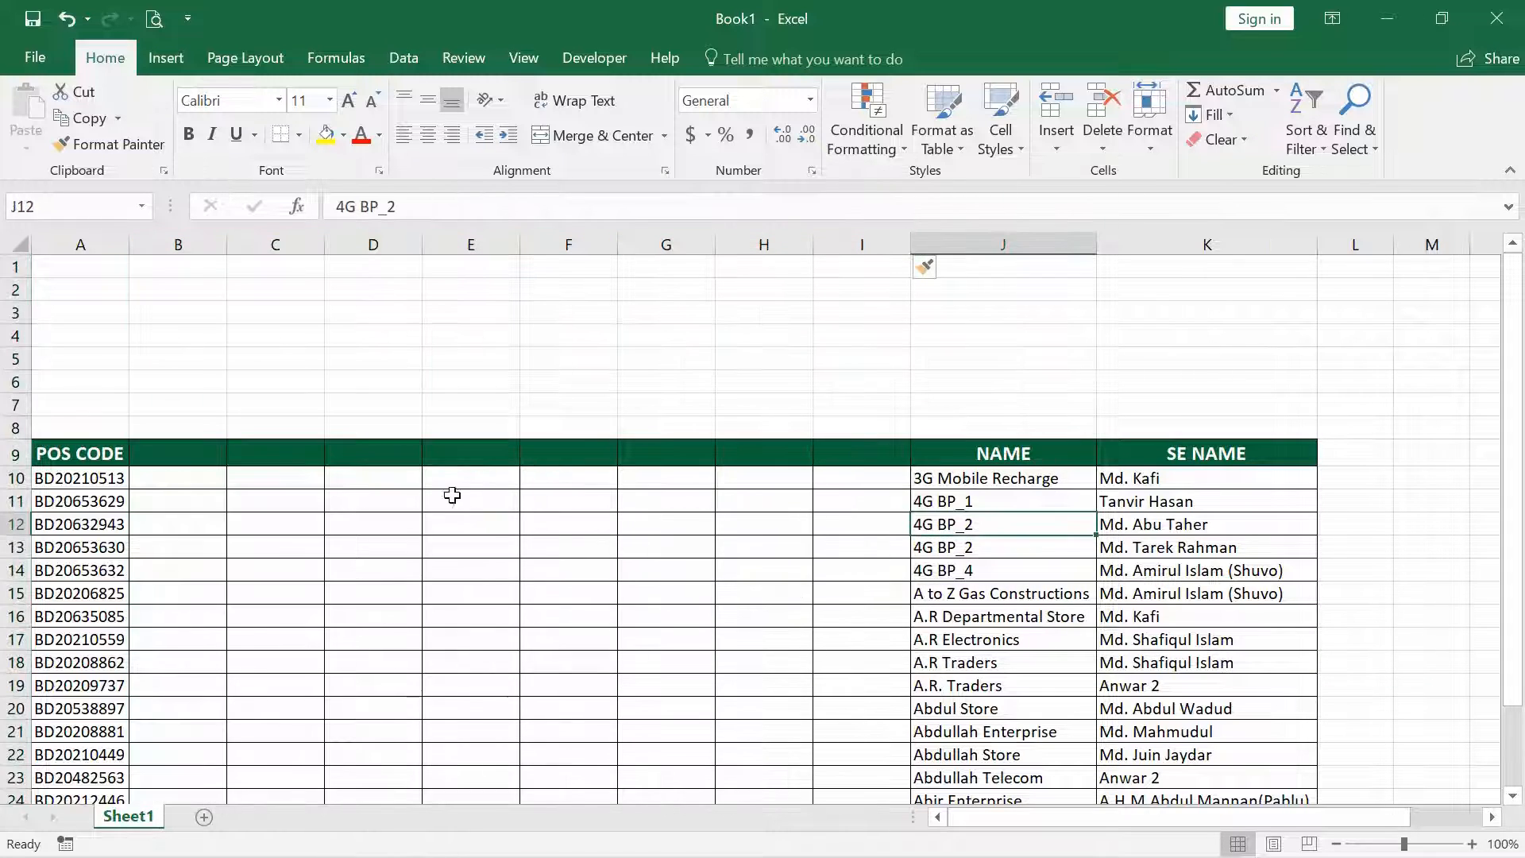
{"action": "left_click", "coordinate": [257, 473]}
{"action": "left_click", "coordinate": [151, 477]}
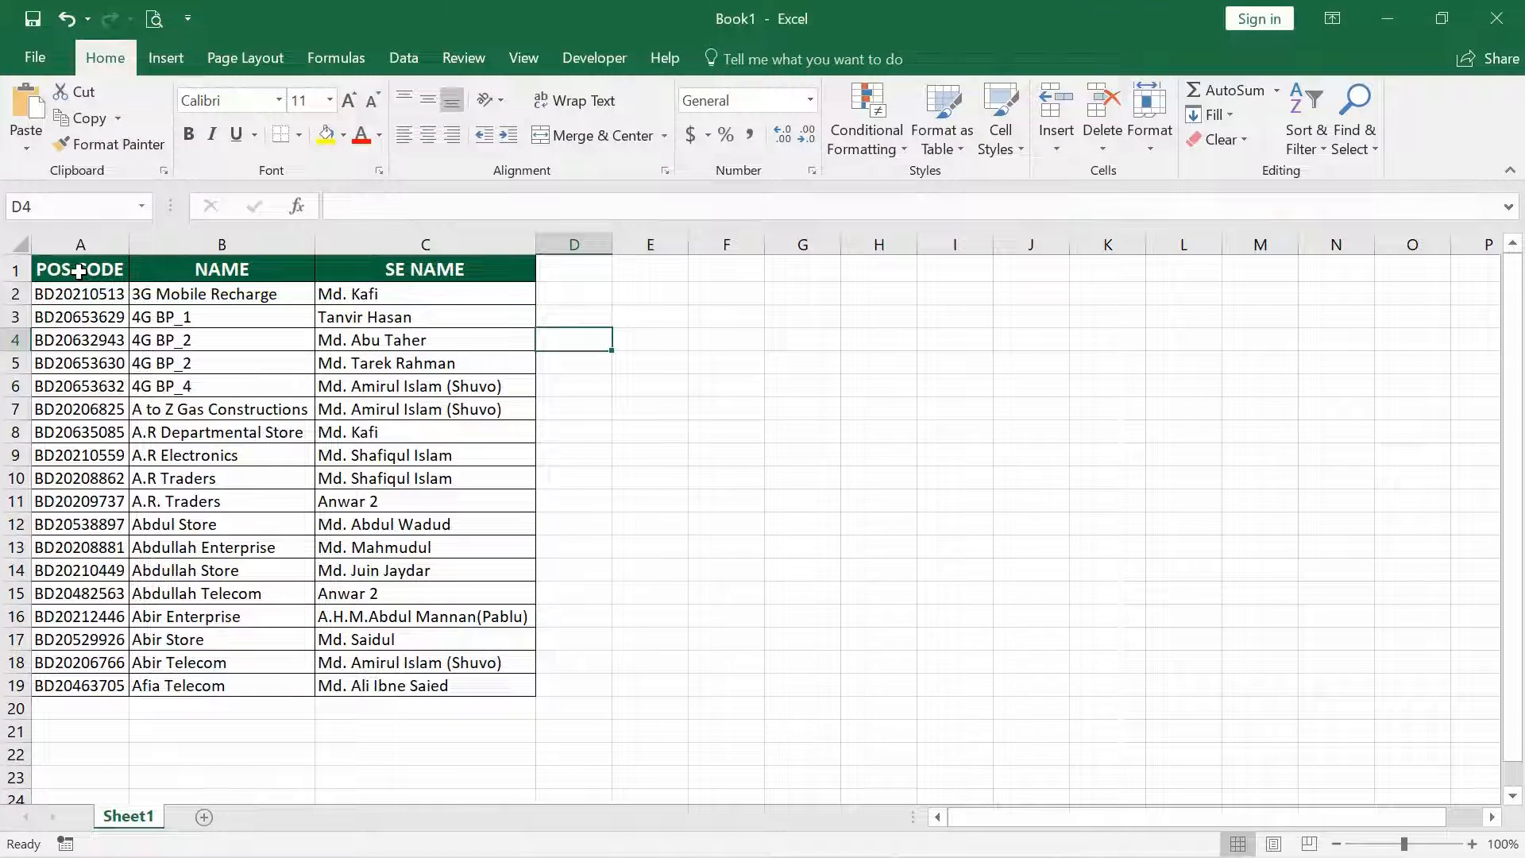
- Add filters to the table's header cells A1:C1
{"action": "left_click_drag", "start_coordinate": [79, 272], "coordinate": [503, 269]}
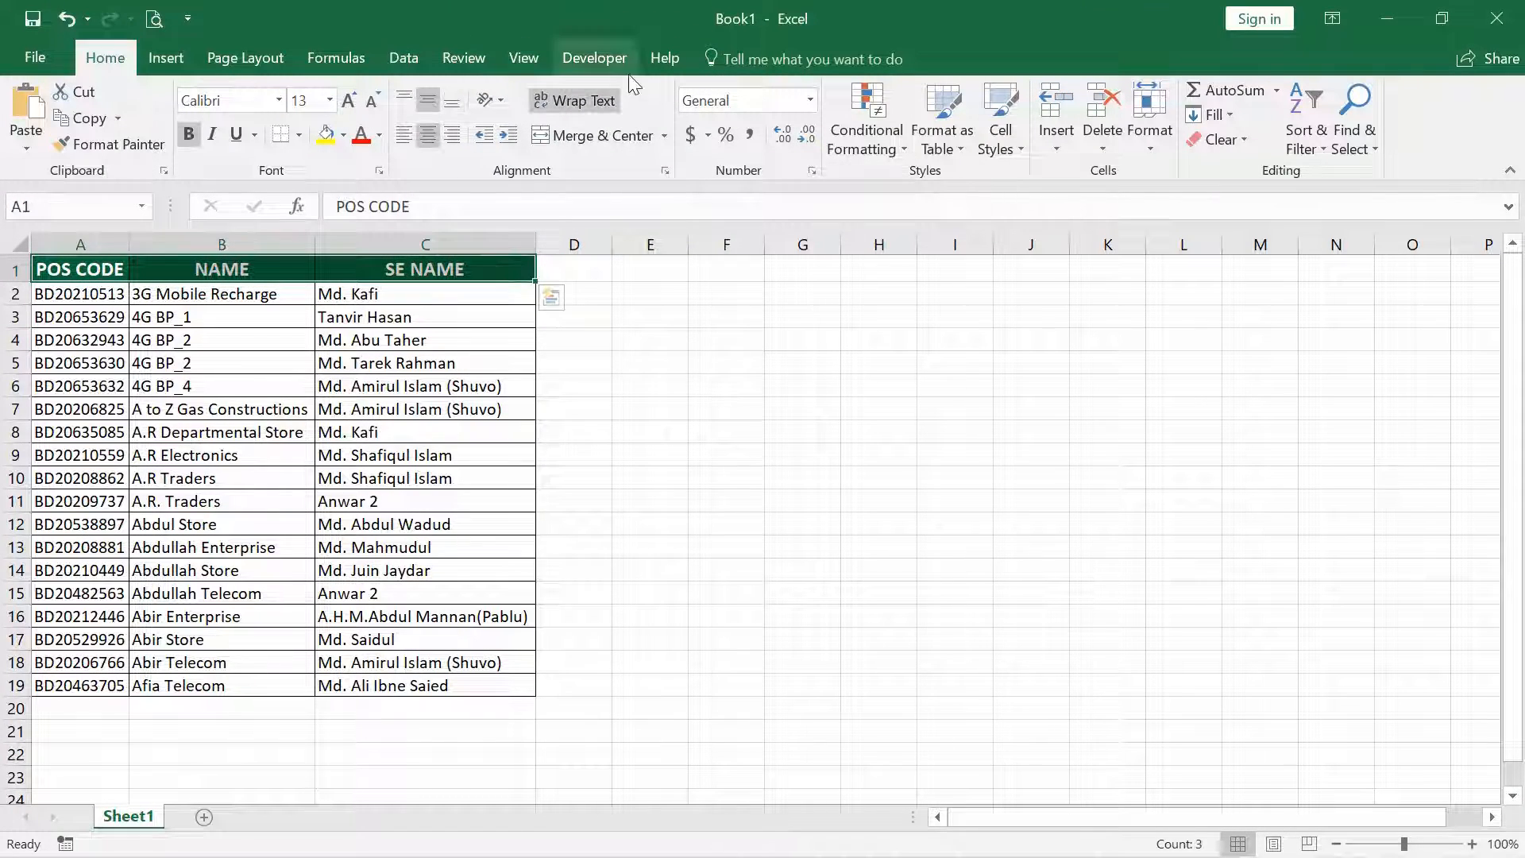
{"action": "left_click", "coordinate": [401, 58]}
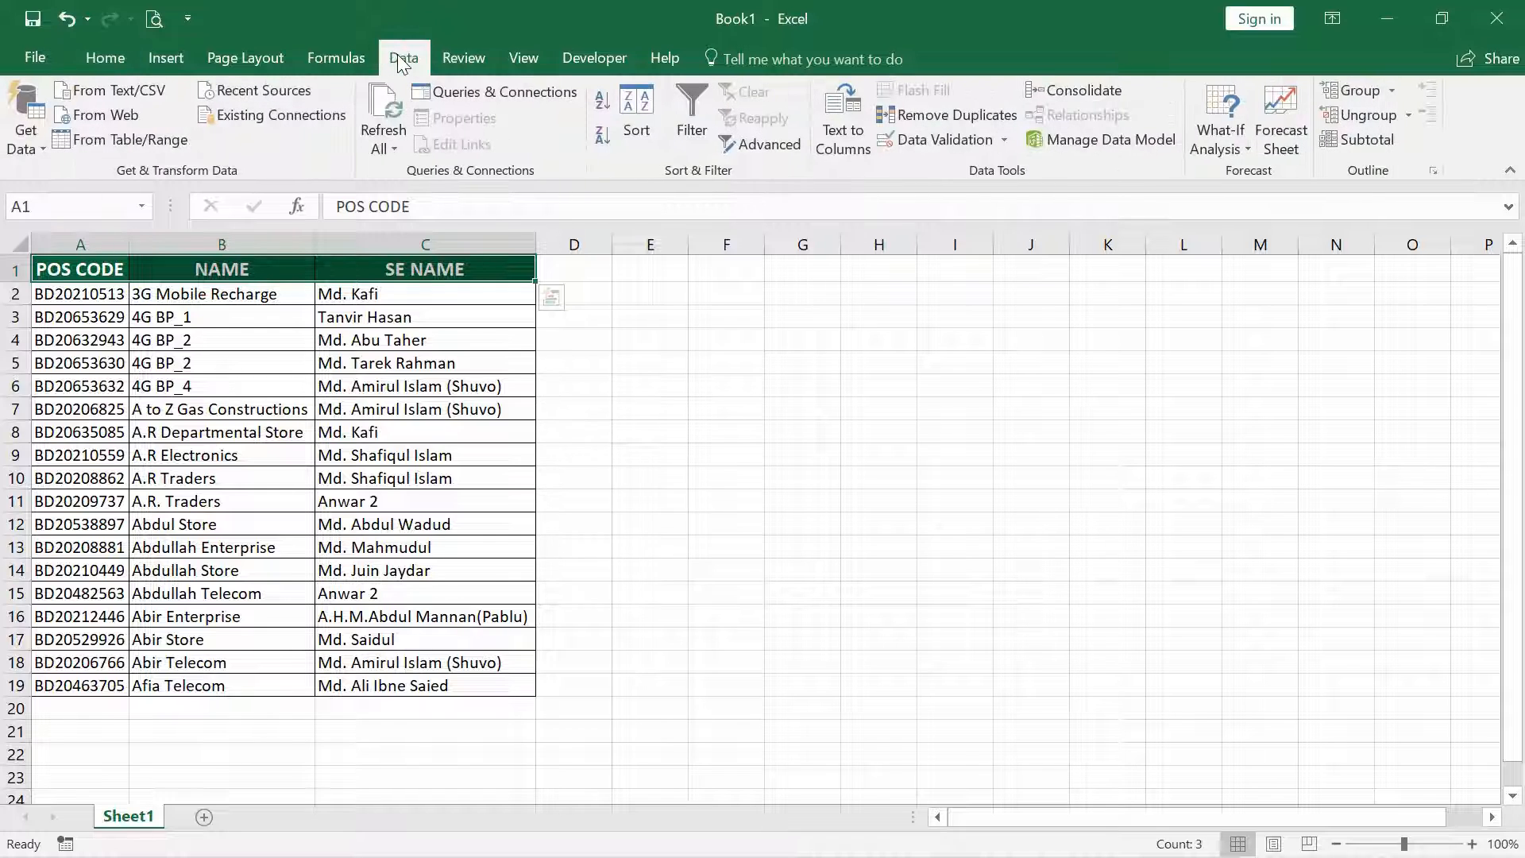
{"action": "left_click", "coordinate": [692, 103]}
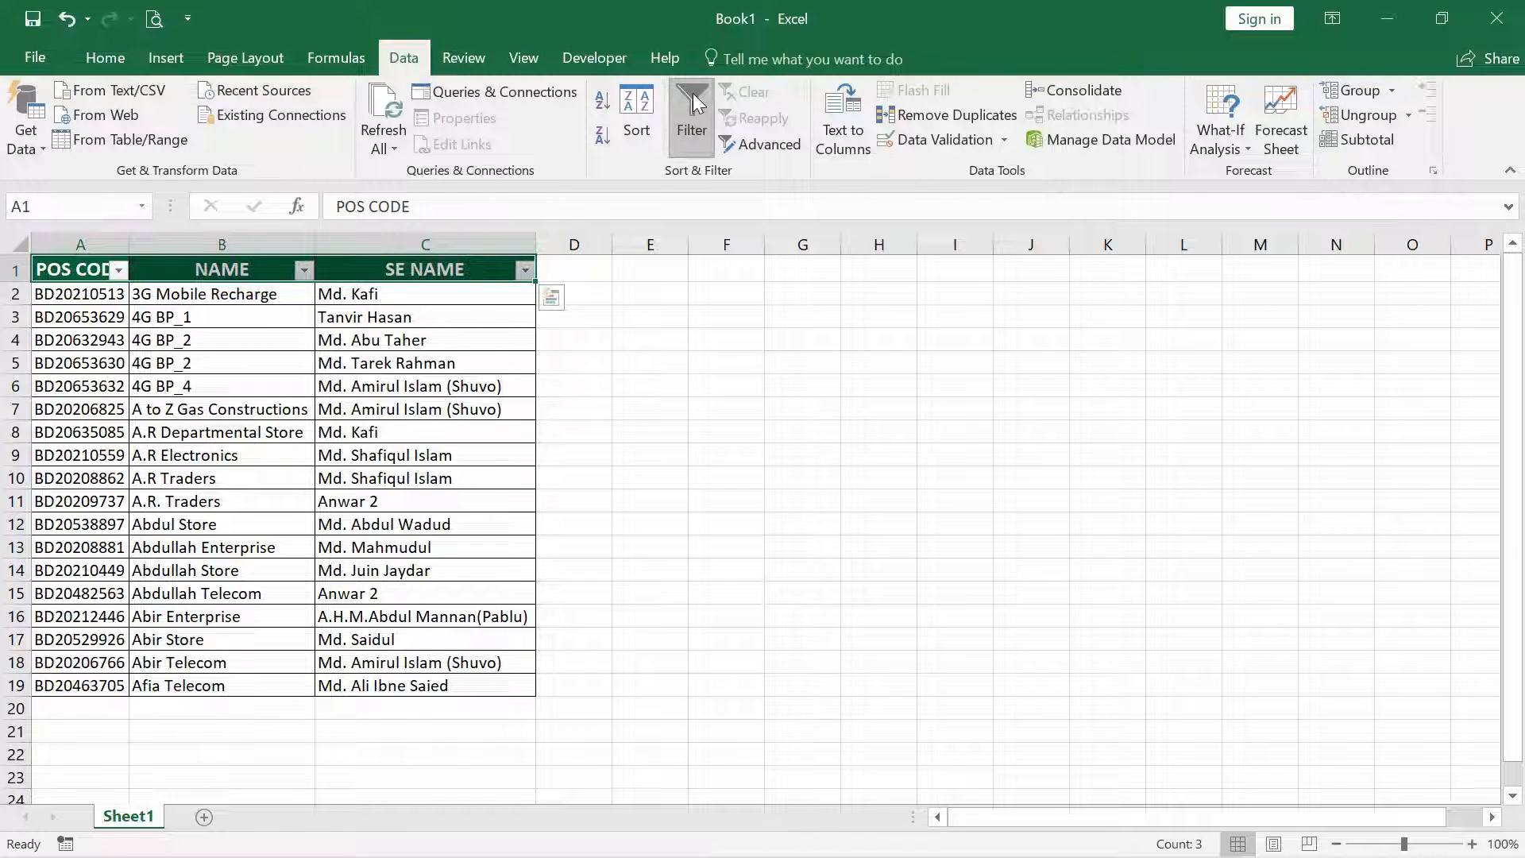
{"action": "left_click", "coordinate": [460, 393]}
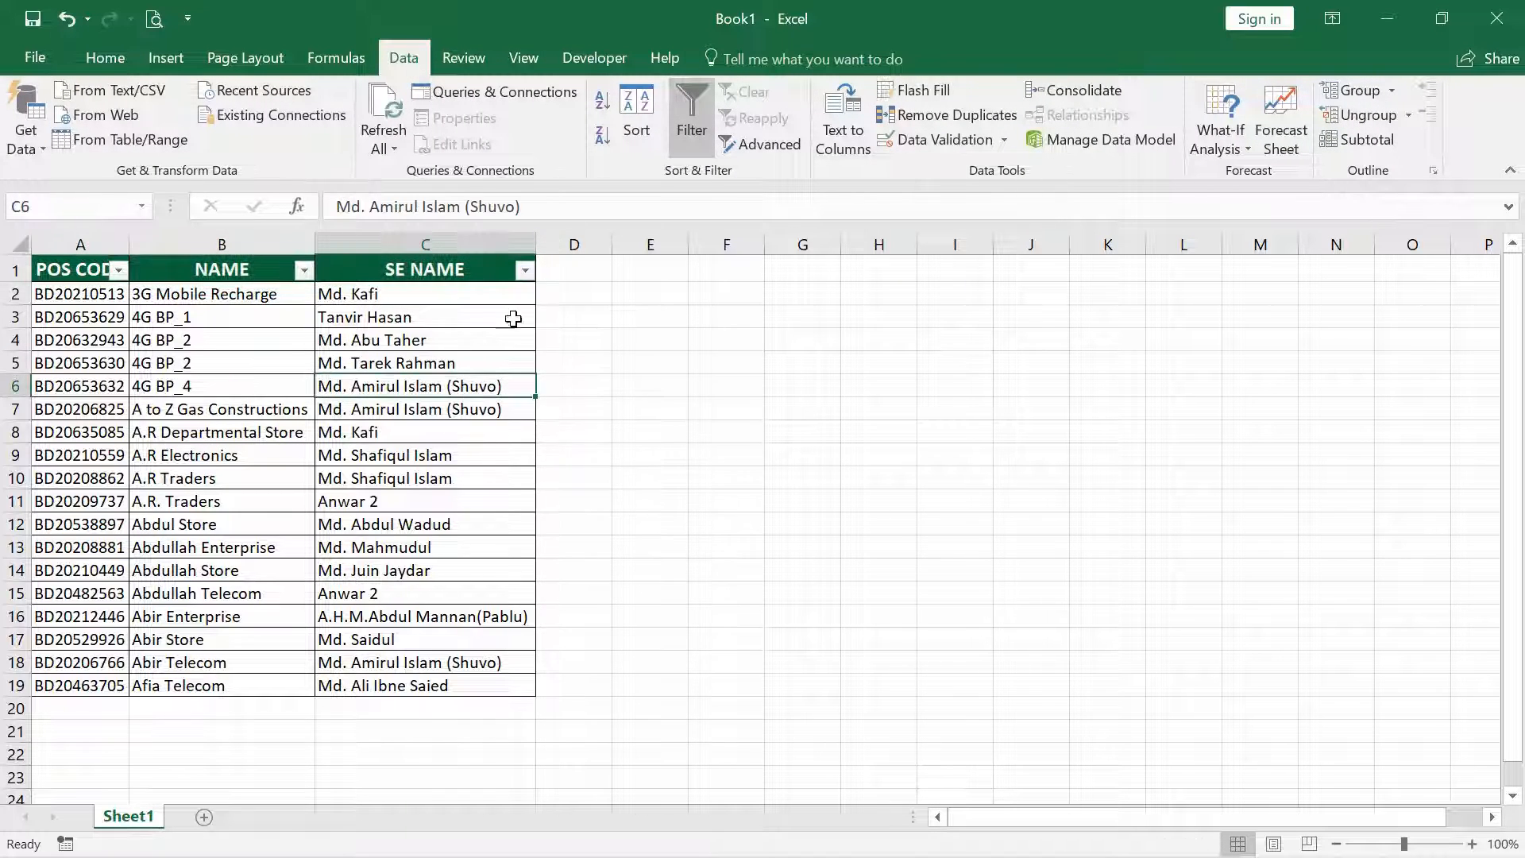
- Filter the SE NAME column by deselecting all entries and ticking only the wanted names near the start of the list
{"action": "left_click", "coordinate": [524, 271]}
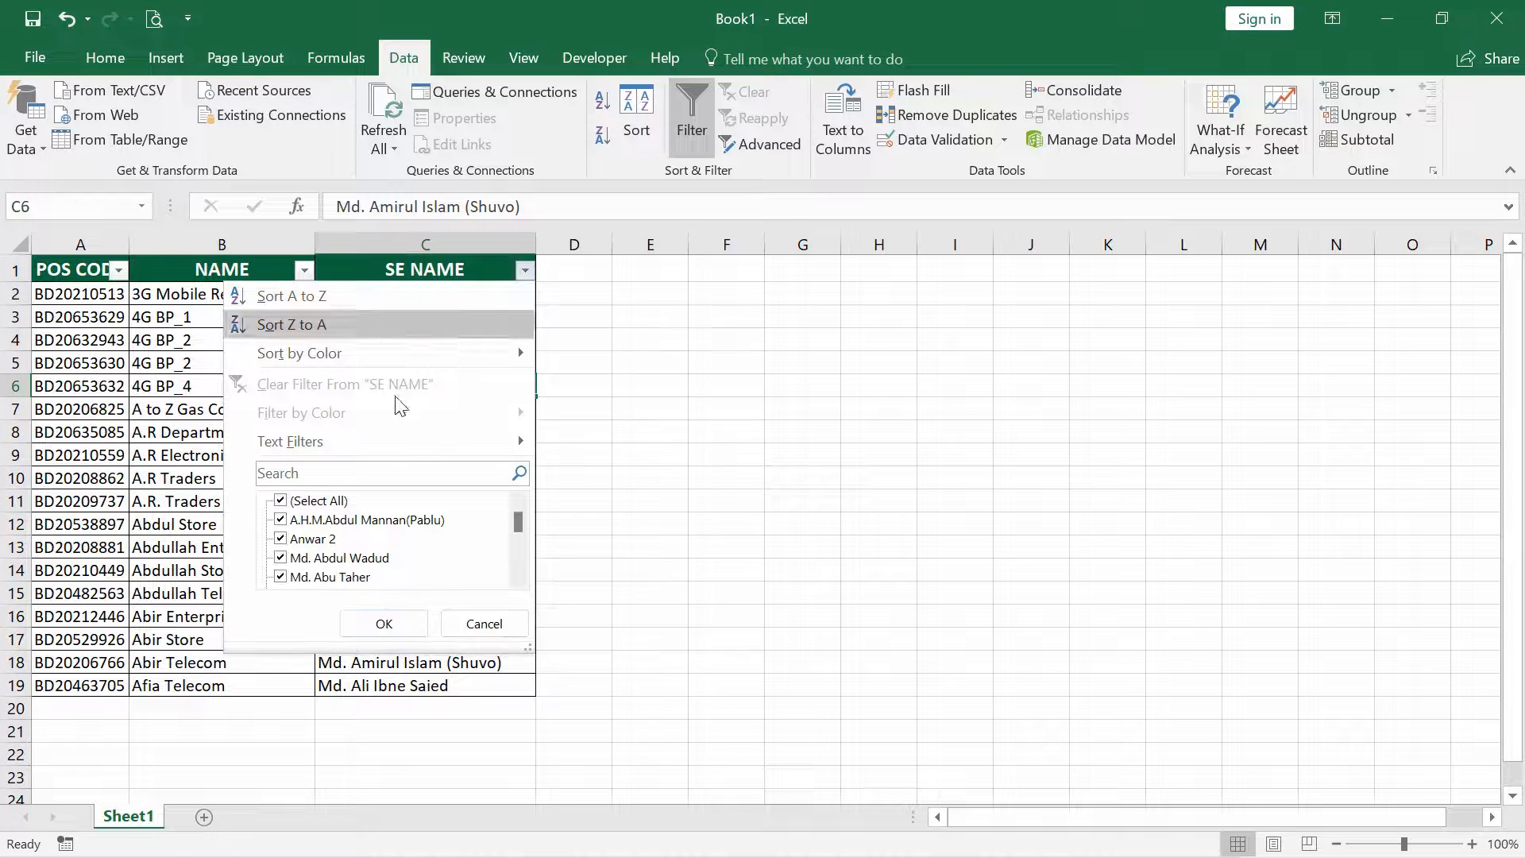
{"action": "left_click", "coordinate": [337, 502]}
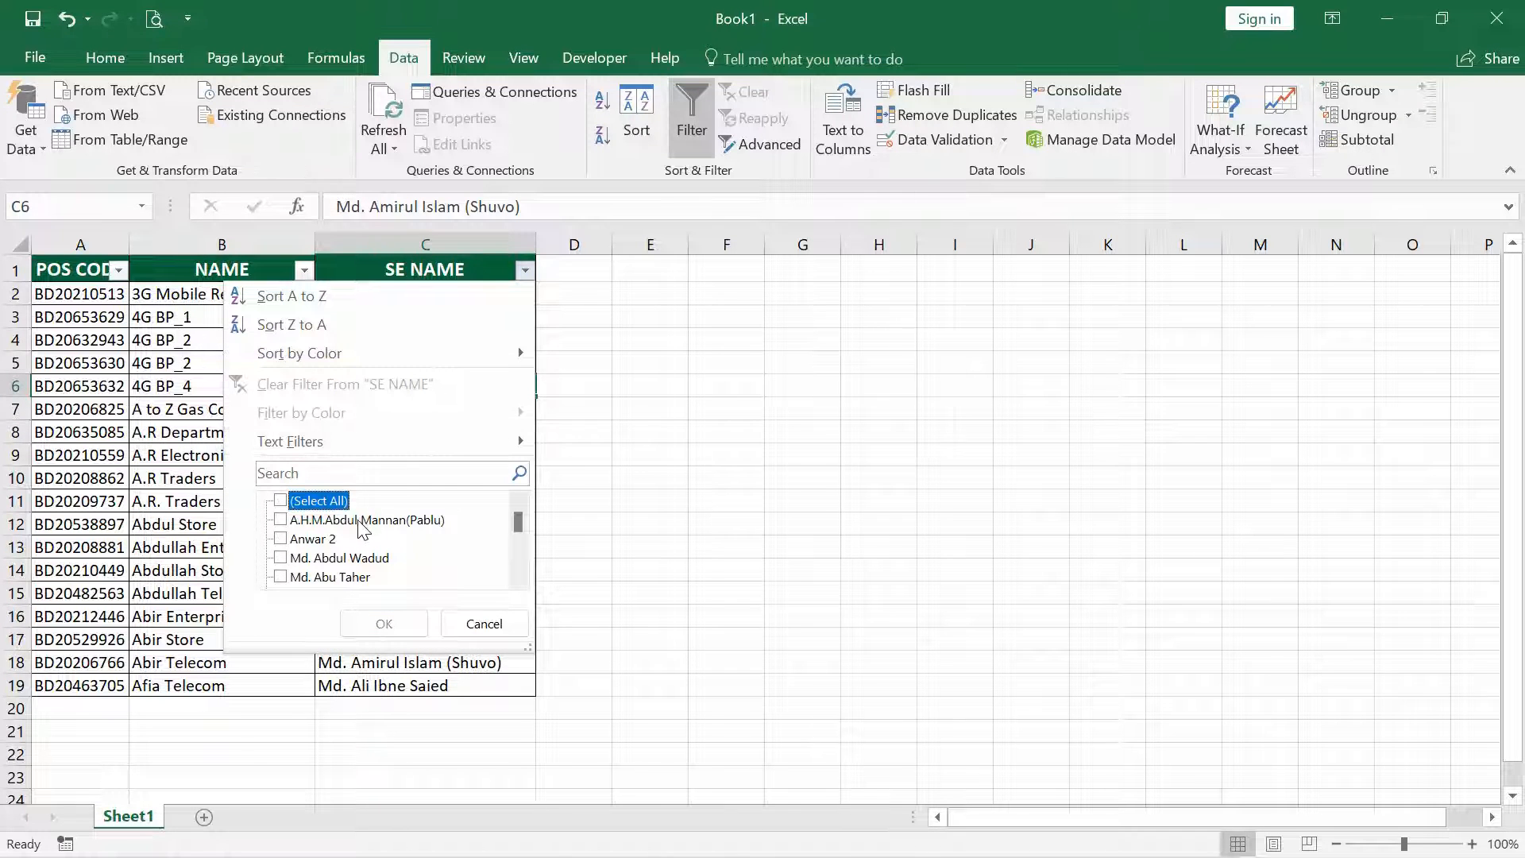
{"action": "left_click", "coordinate": [361, 521]}
{"action": "left_click", "coordinate": [352, 579]}
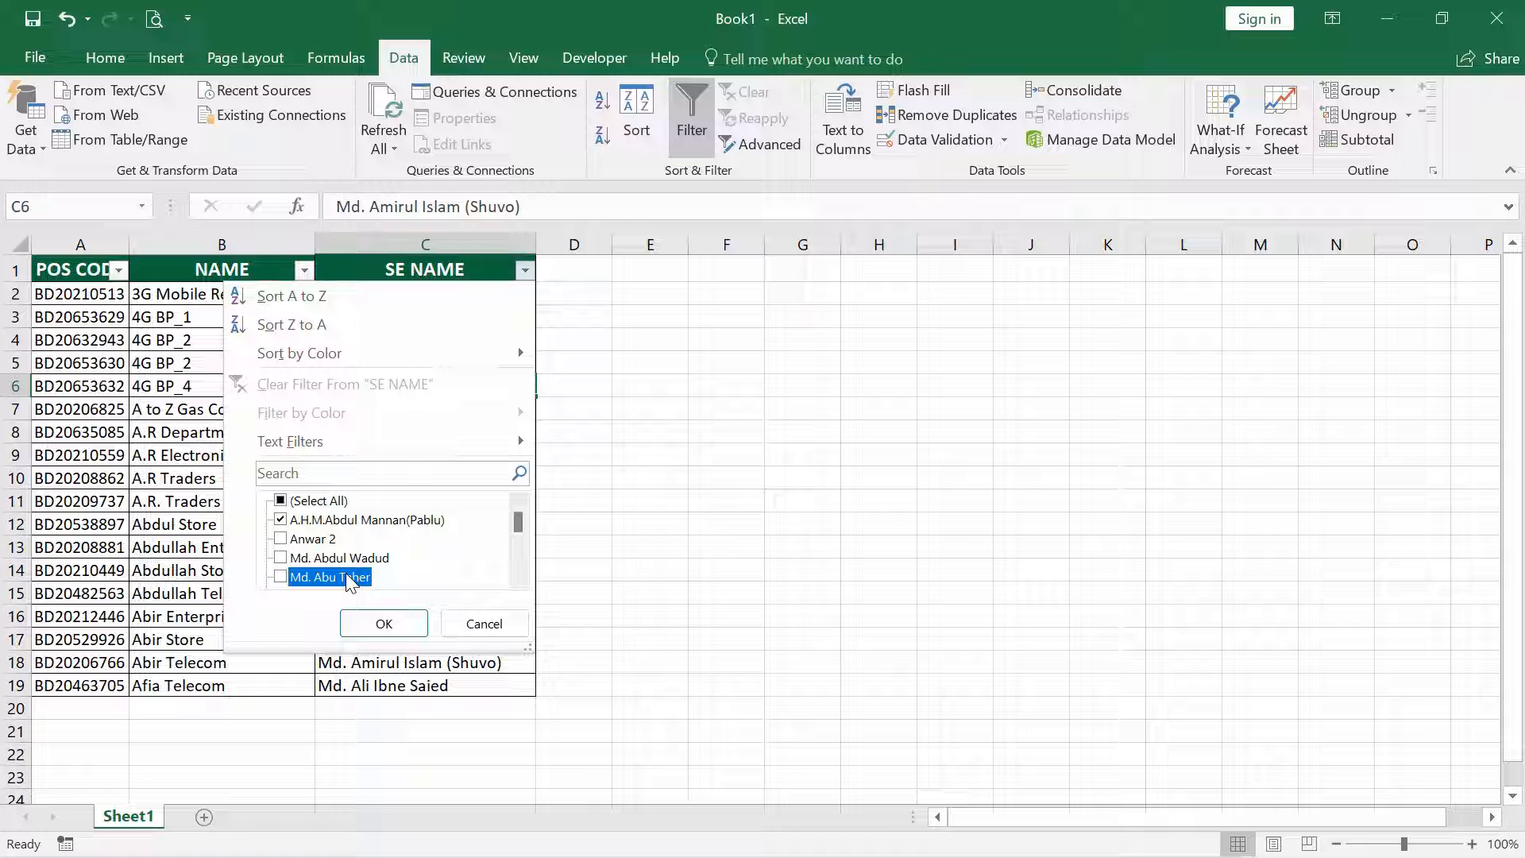
{"action": "left_click", "coordinate": [385, 623]}
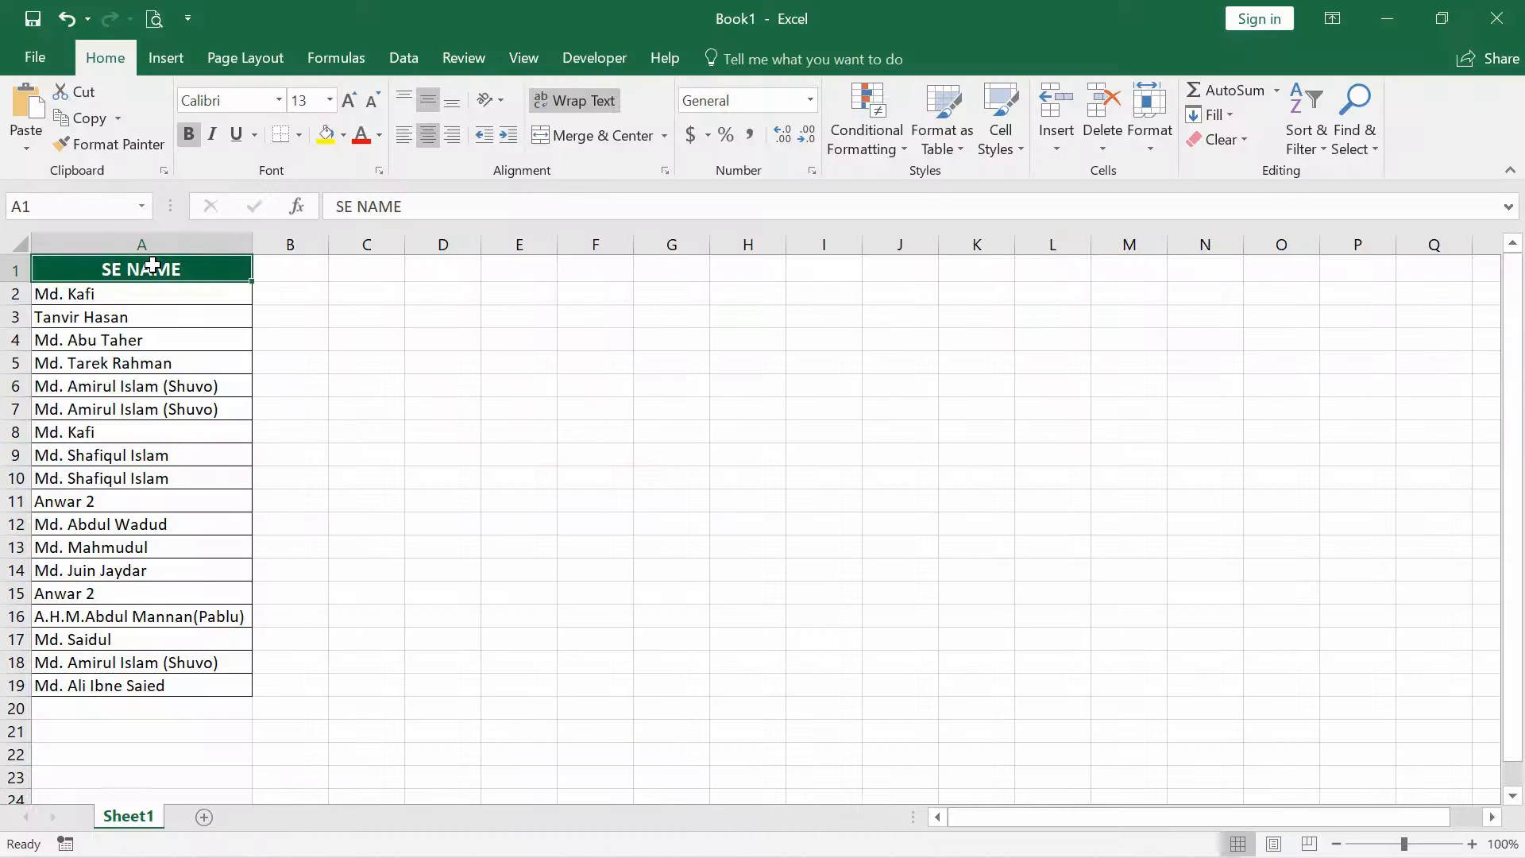
- Remove the duplicate entries from the SE NAME list in A1:A19, treating the first row as a header
{"action": "left_click_drag", "start_coordinate": [152, 265], "coordinate": [143, 684]}
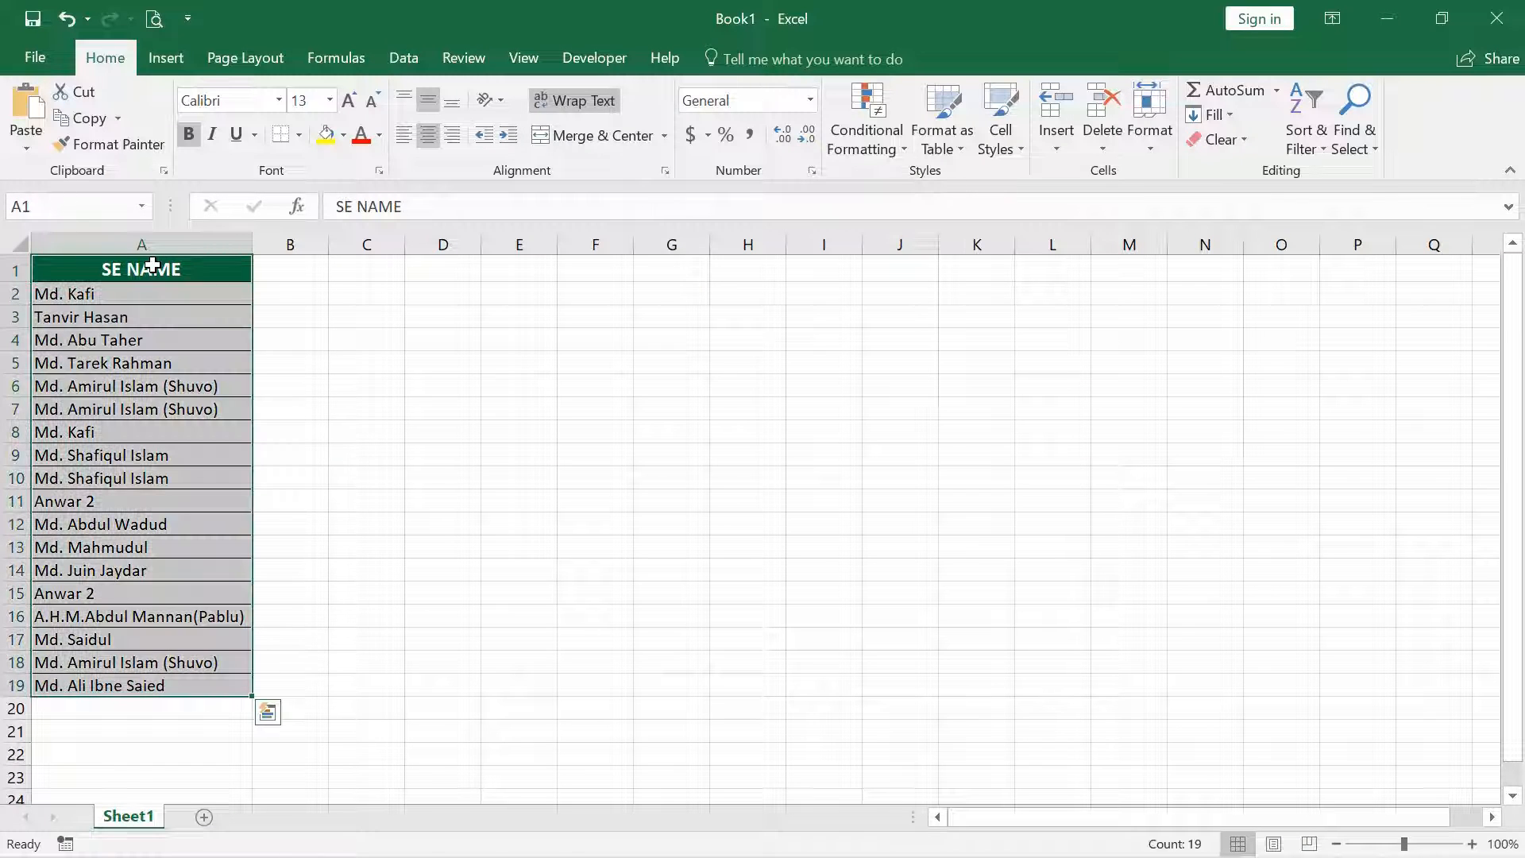
{"action": "left_click", "coordinate": [404, 58]}
{"action": "left_click", "coordinate": [926, 119]}
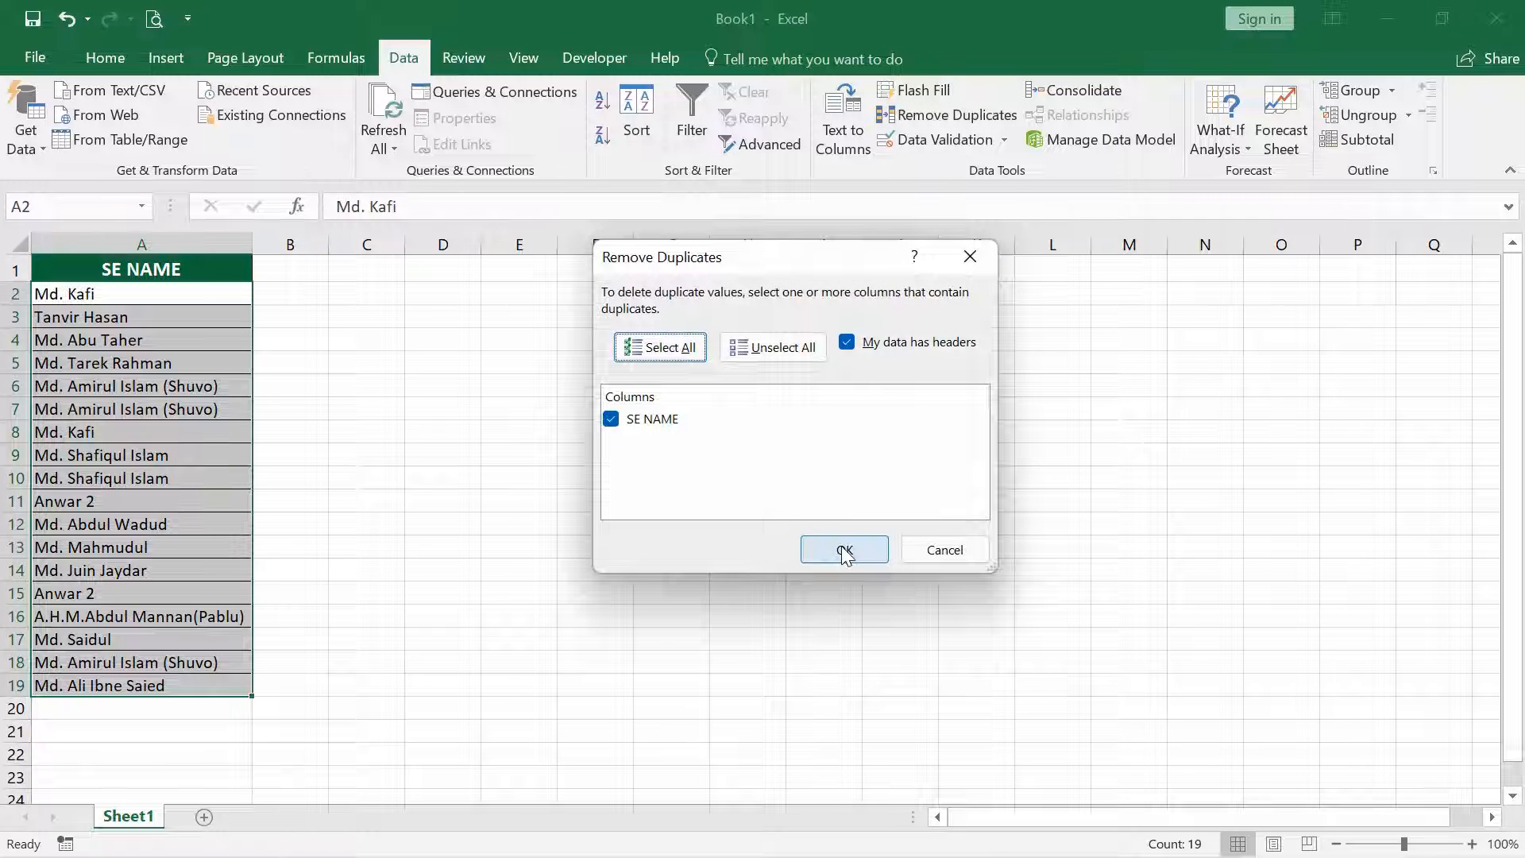
{"action": "left_click", "coordinate": [844, 550]}
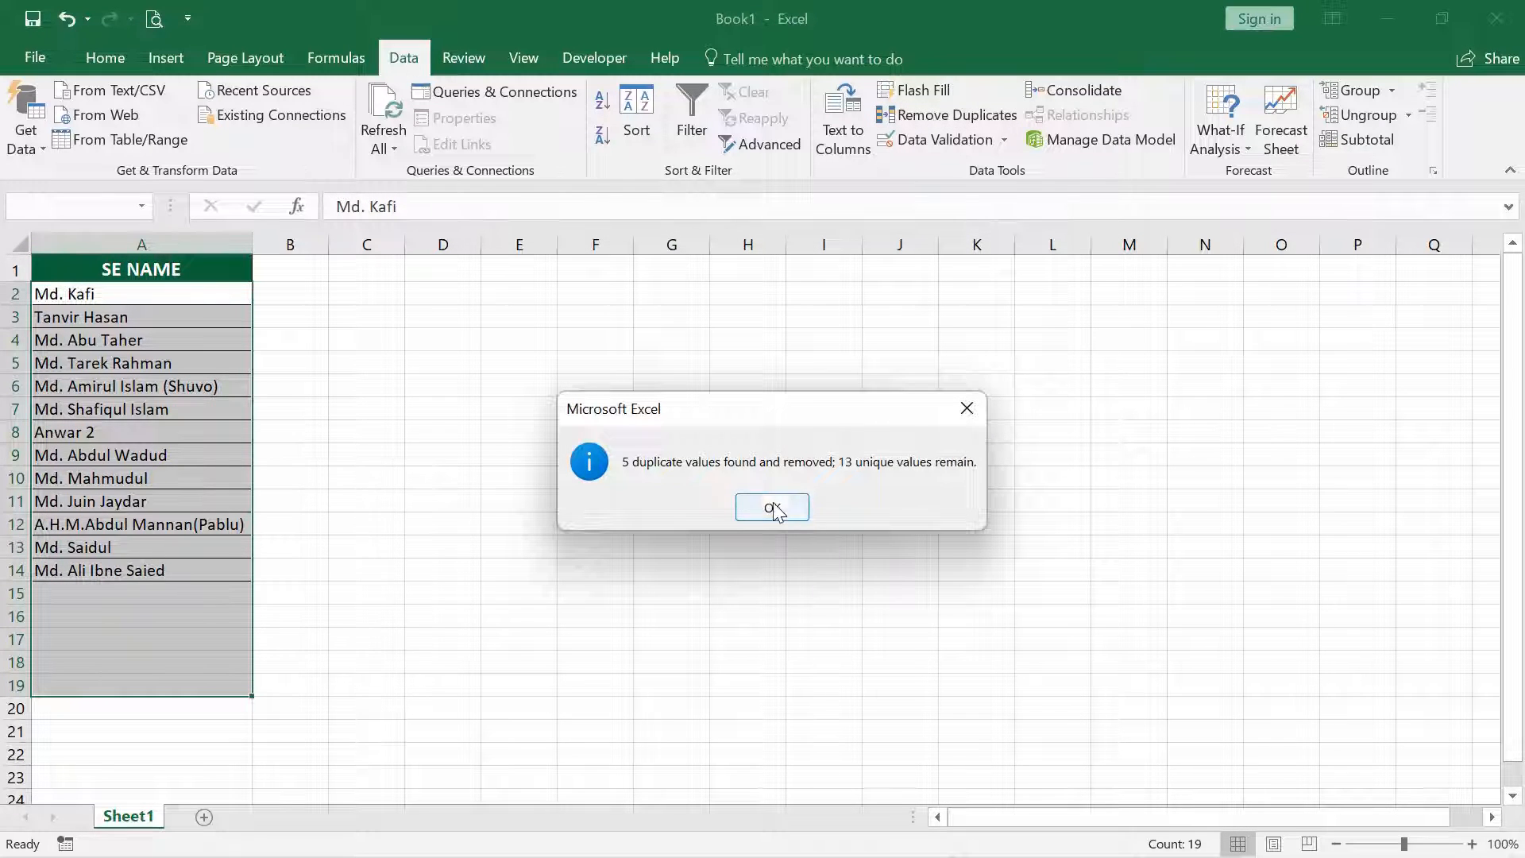
{"action": "left_click", "coordinate": [772, 509]}
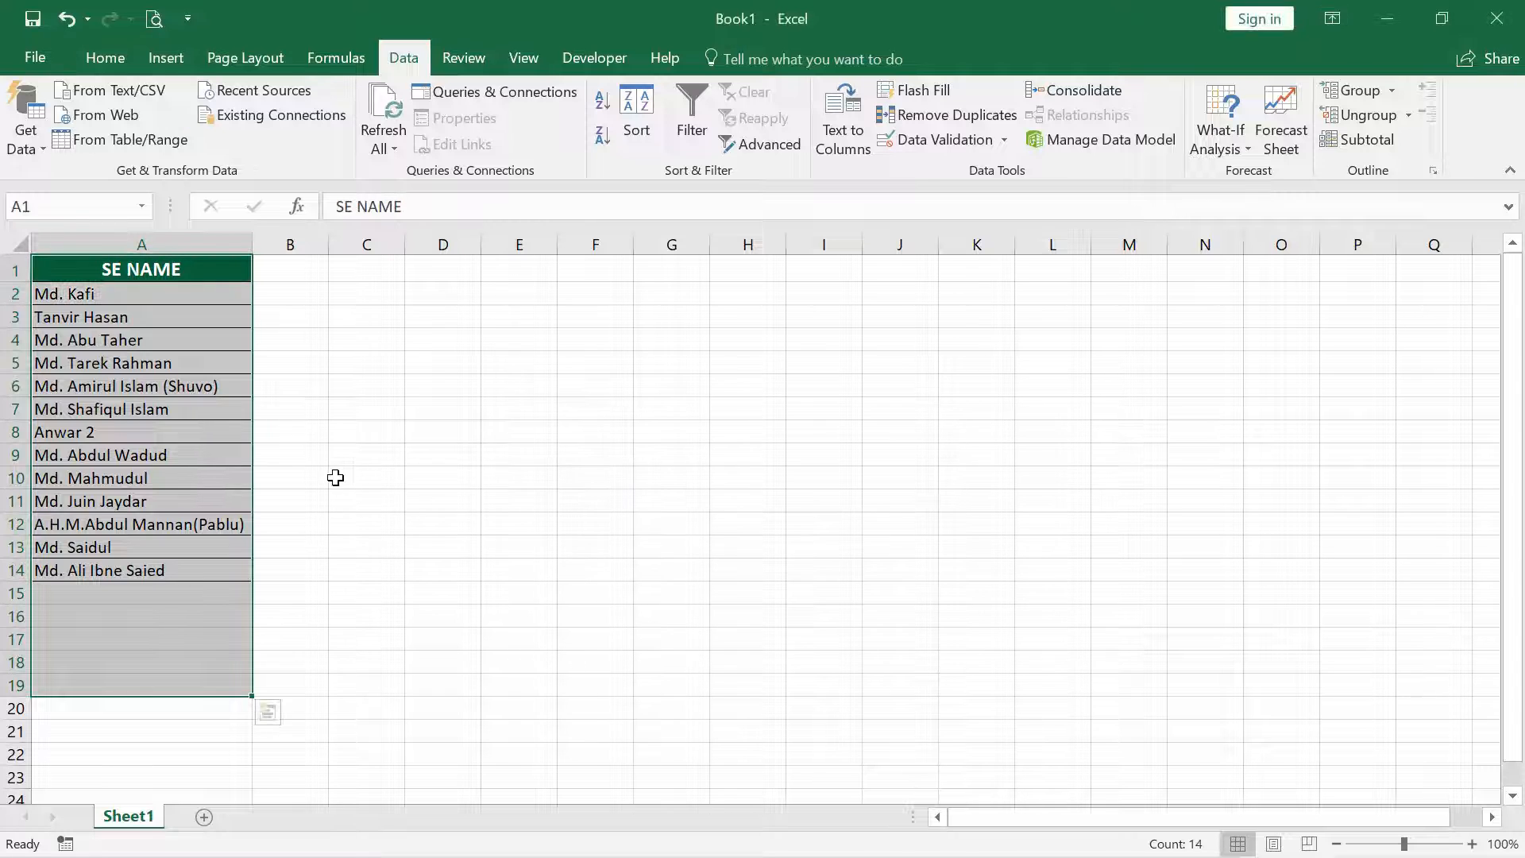
{"action": "left_click", "coordinate": [334, 477]}
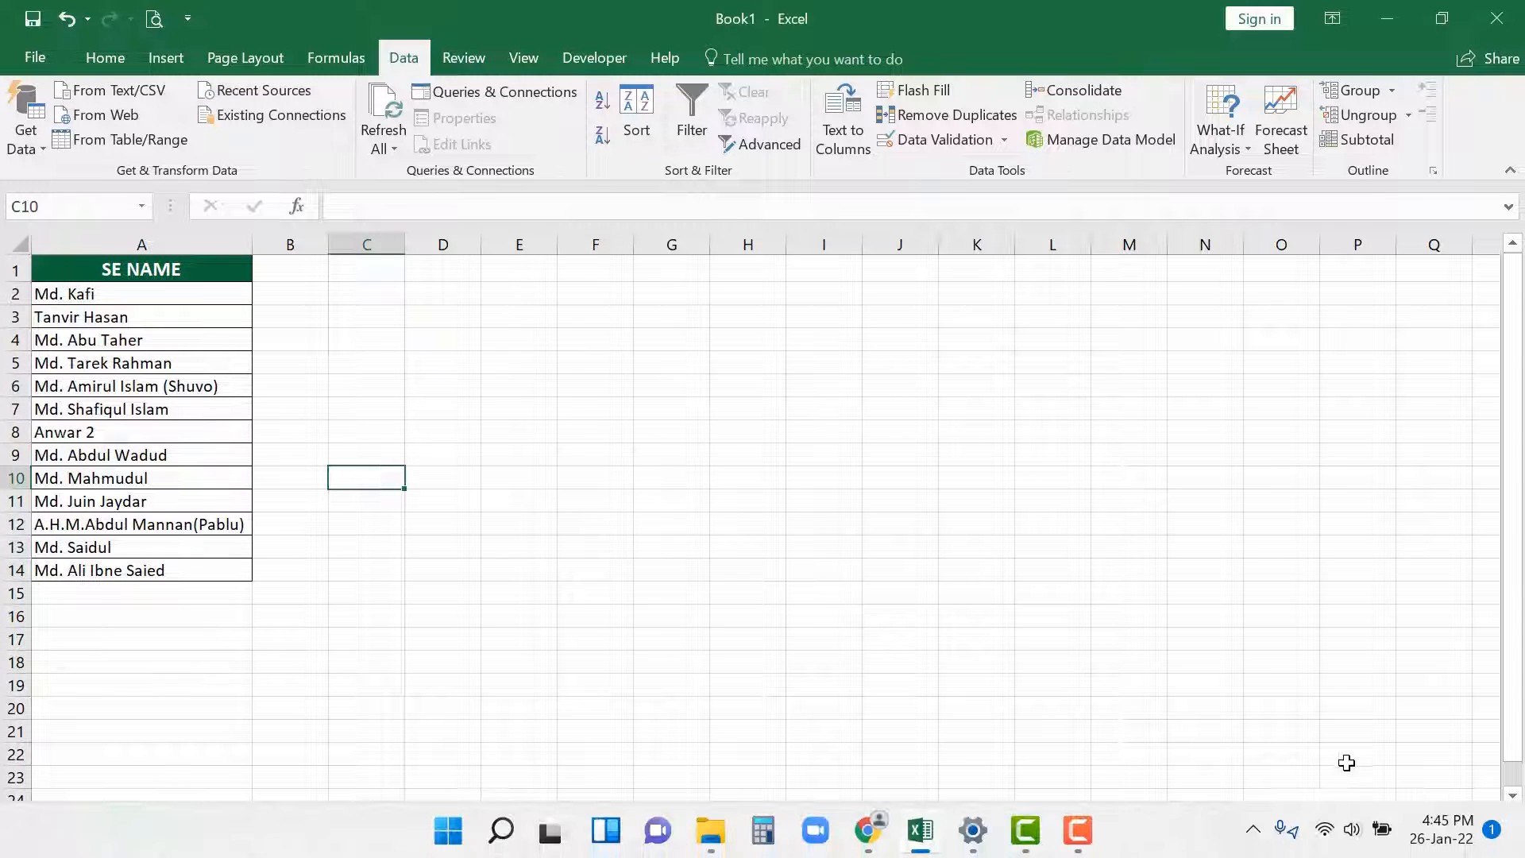
{"action": "left_click", "coordinate": [1080, 840]}
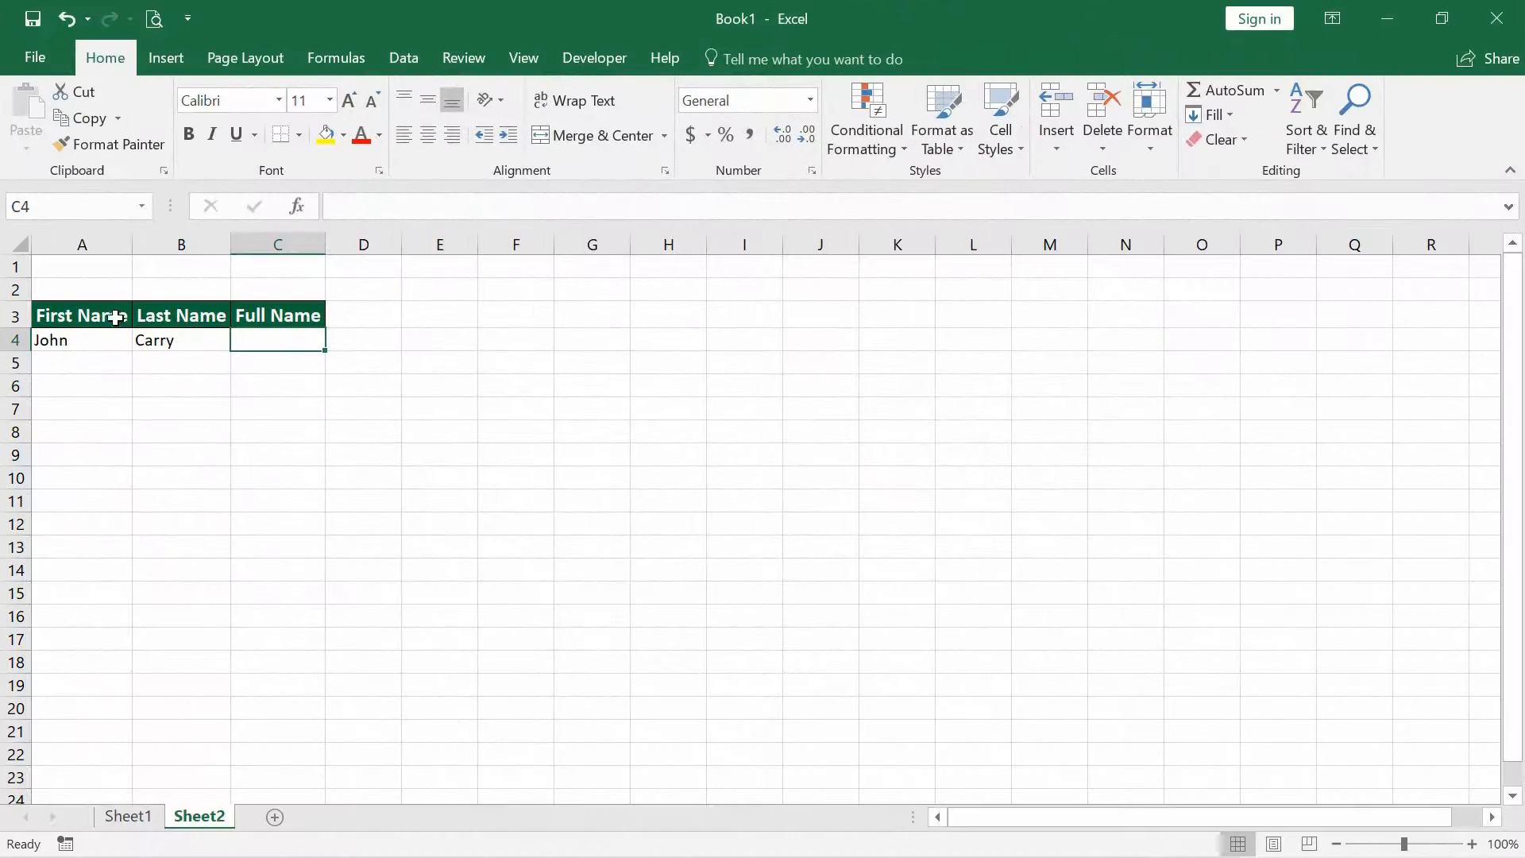
{"action": "left_click", "coordinate": [112, 313]}
{"action": "left_click", "coordinate": [173, 314]}
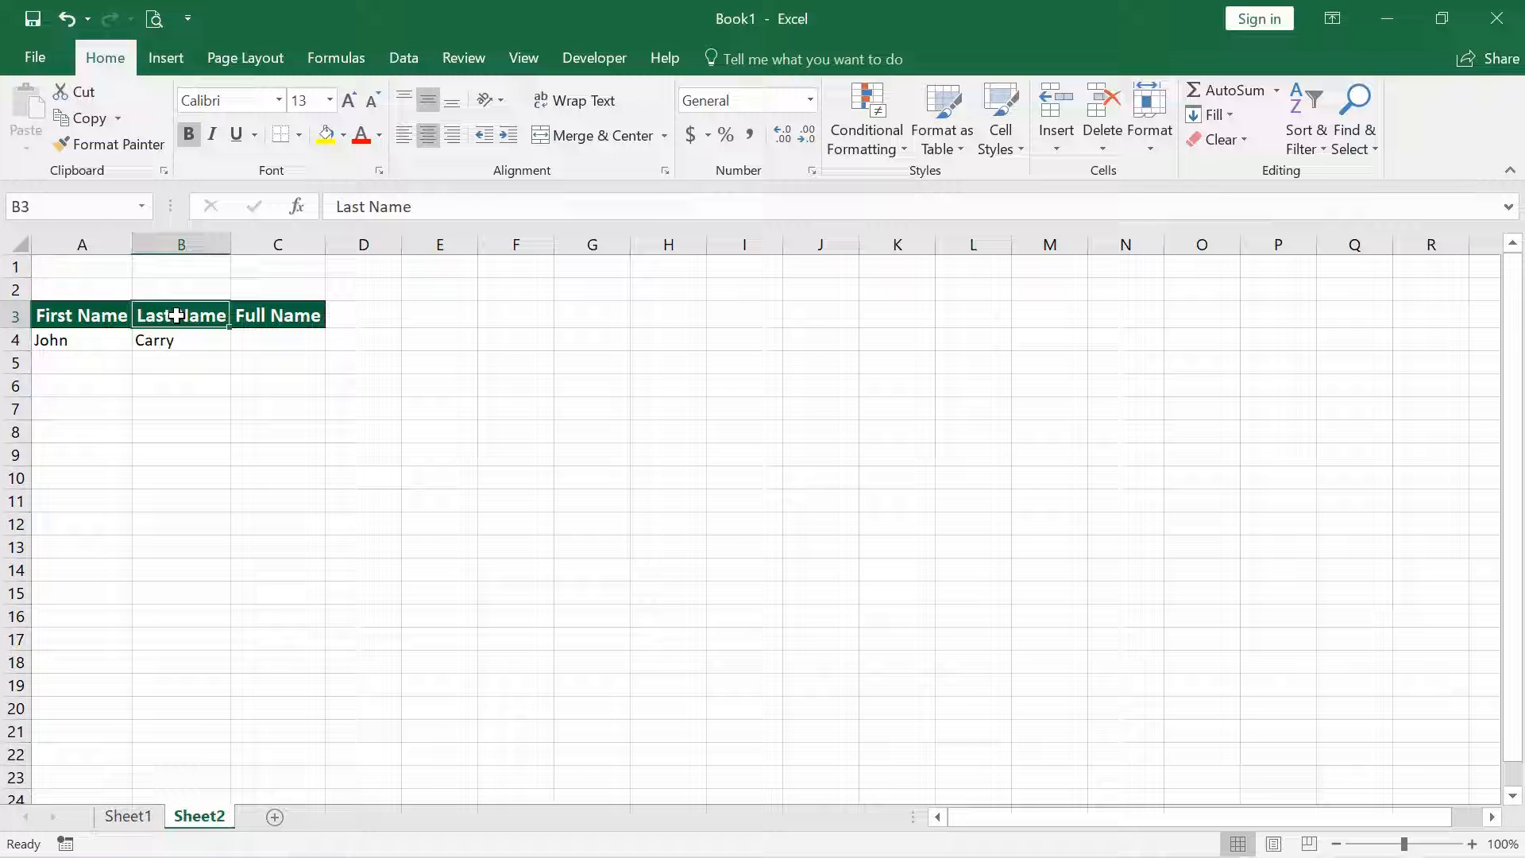
{"action": "left_click", "coordinate": [261, 318]}
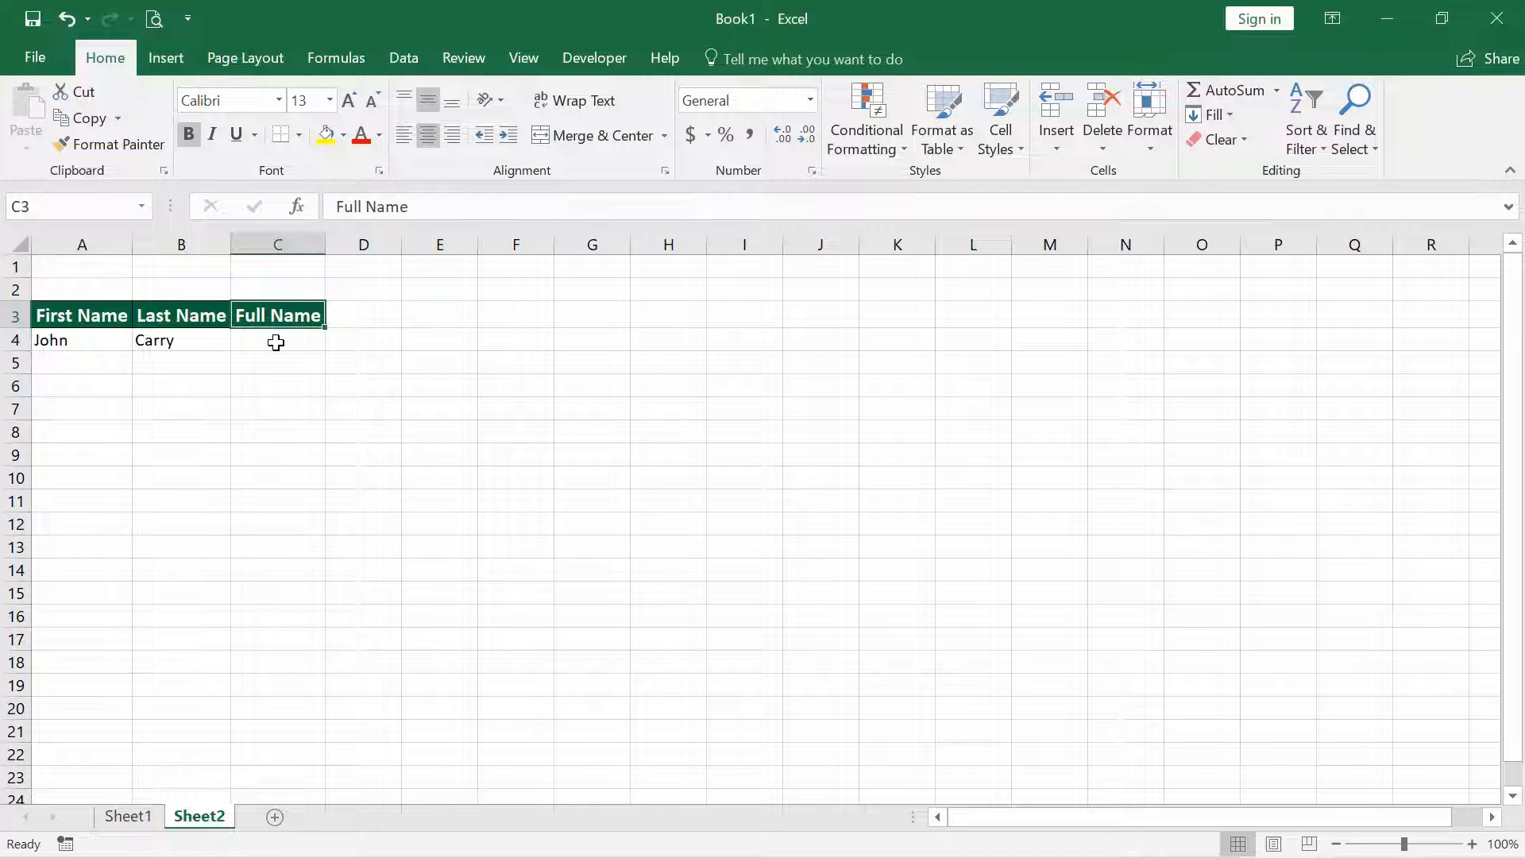
- Join the first and last name with a space in Full Name cell C4 using =A4&" "&B4
{"action": "left_click", "coordinate": [275, 342]}
{"action": "type", "text": "="}
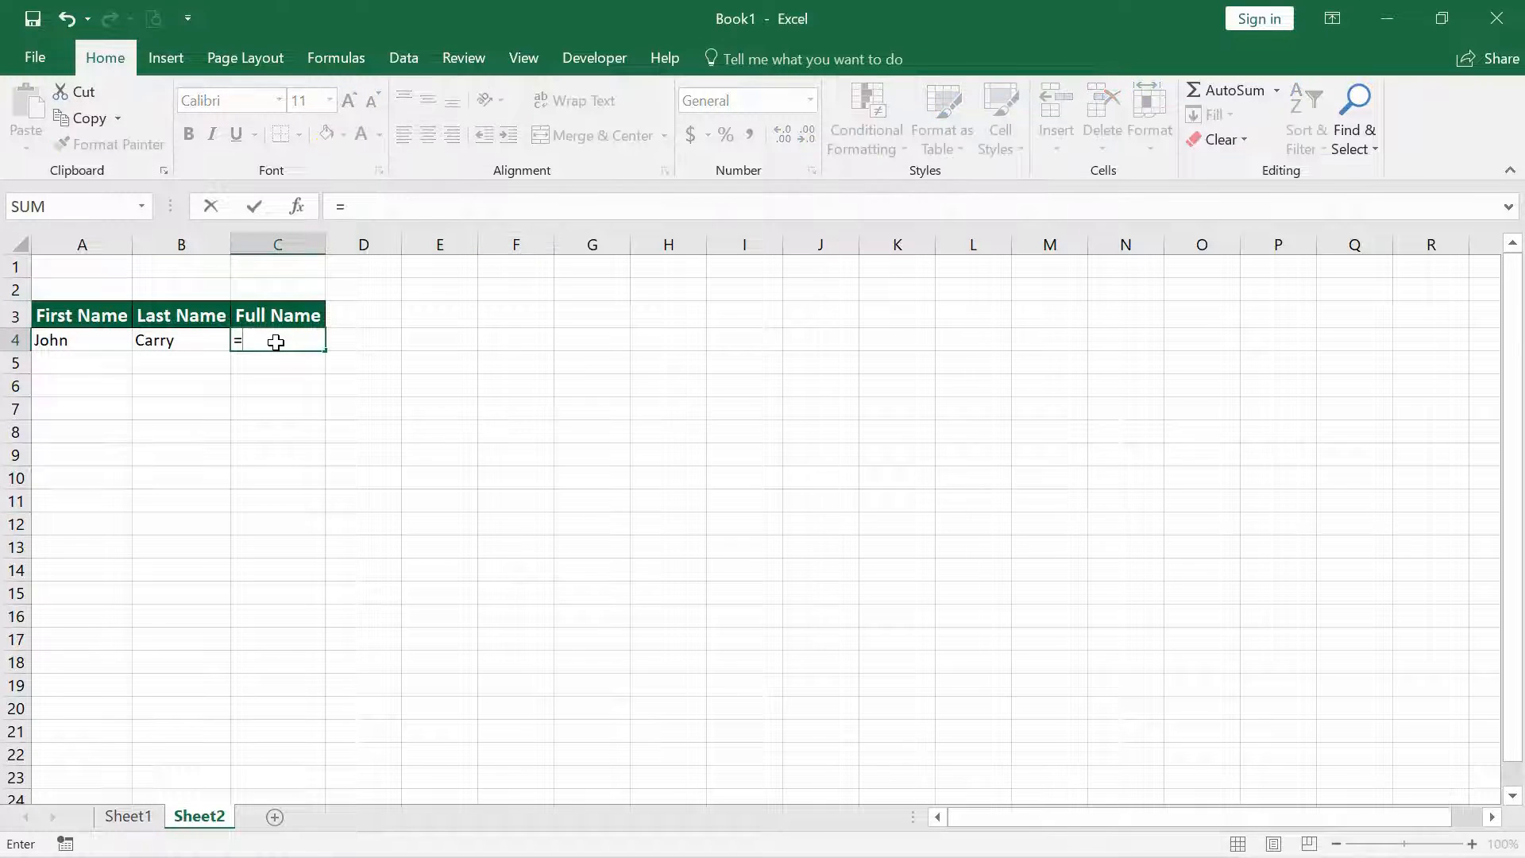
{"action": "left_click", "coordinate": [86, 343]}
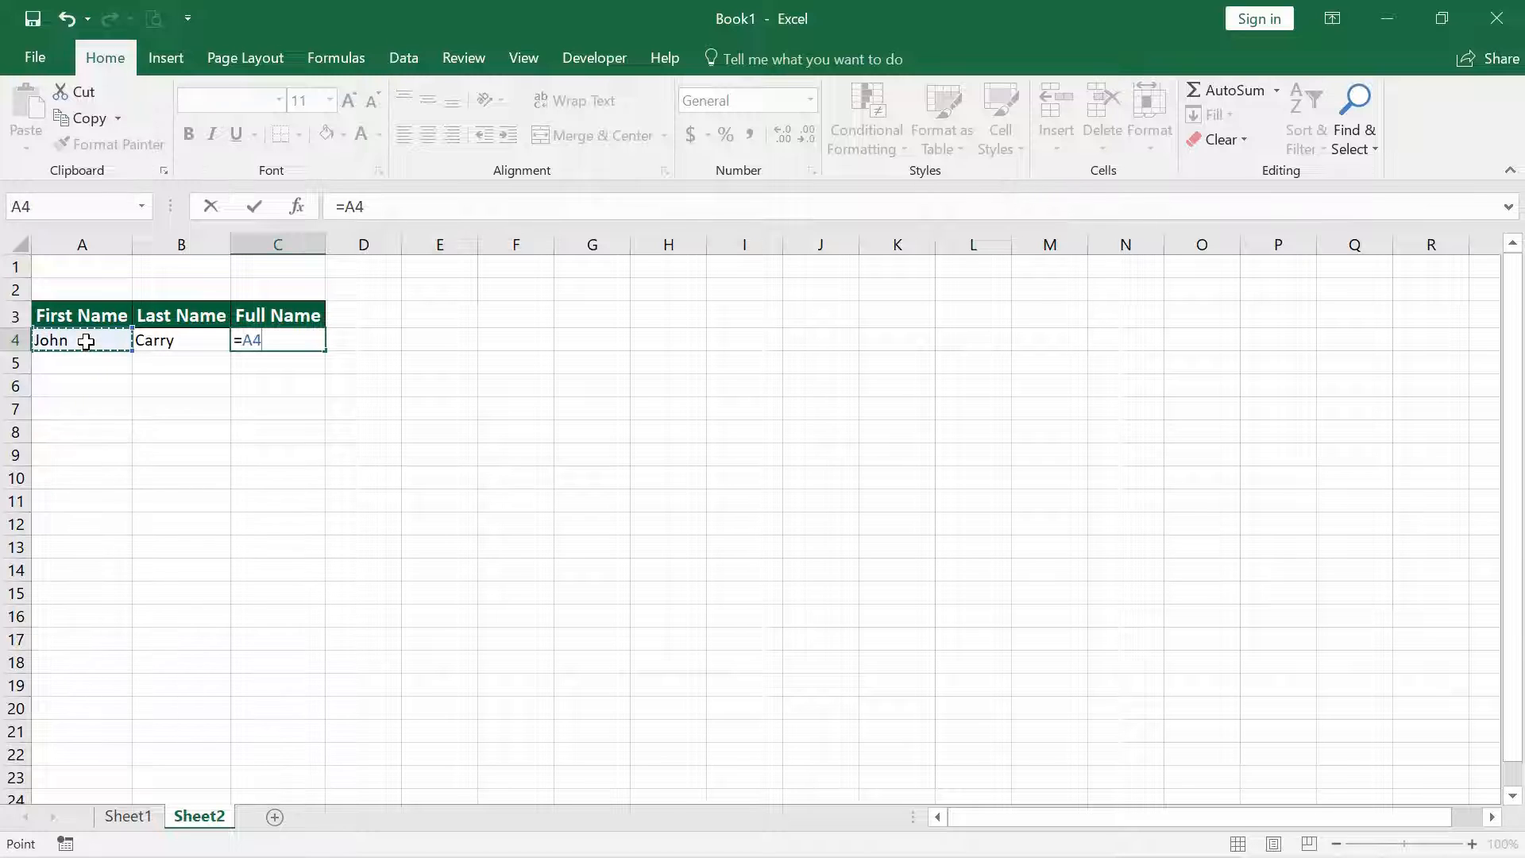
{"action": "type", "text": "&\""}
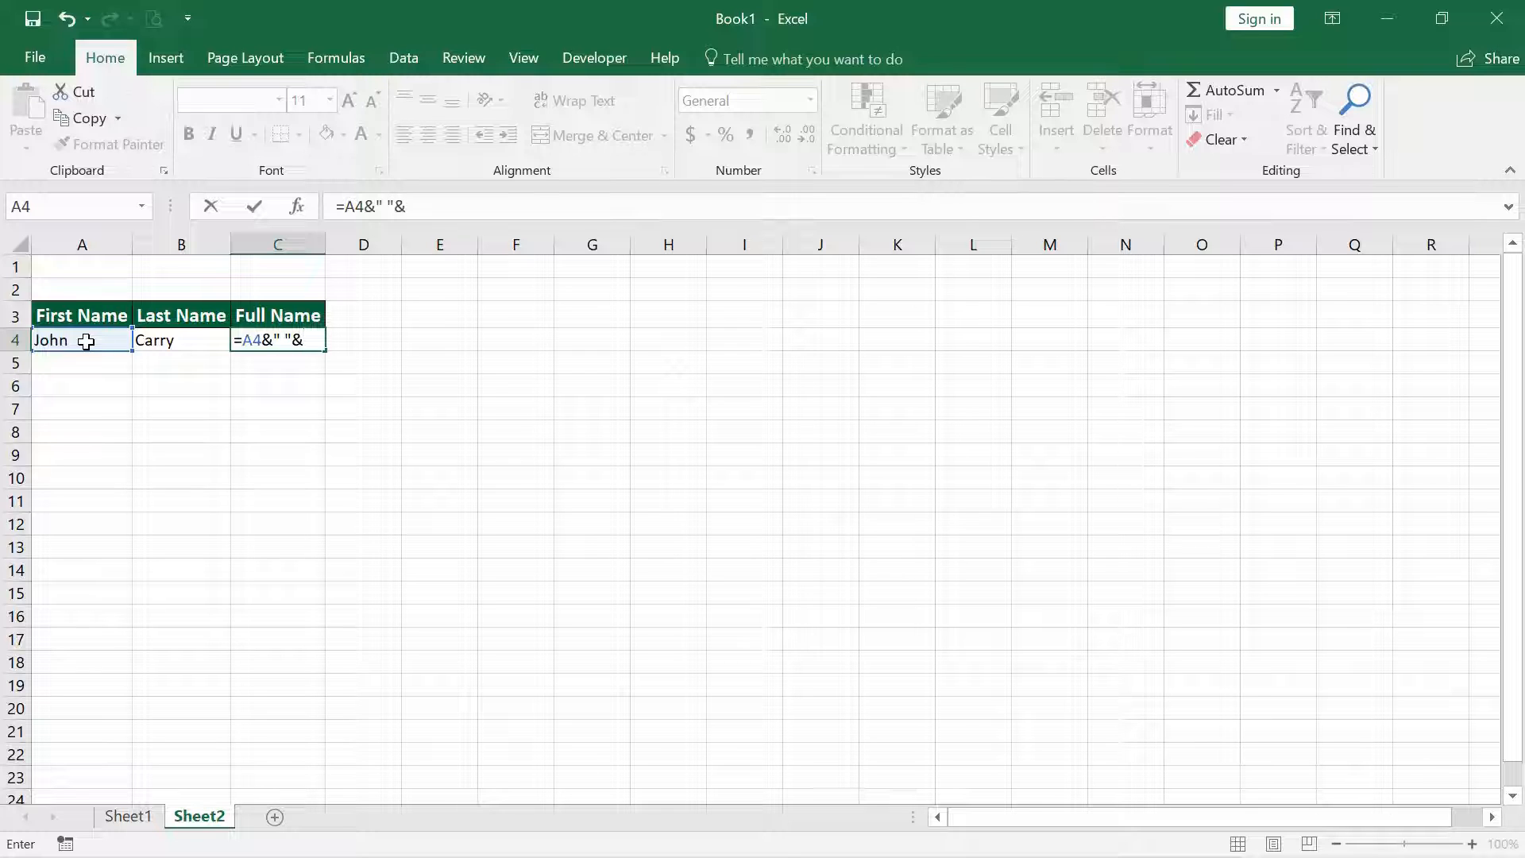
{"action": "type", "text": " \"&"}
{"action": "left_click", "coordinate": [182, 340]}
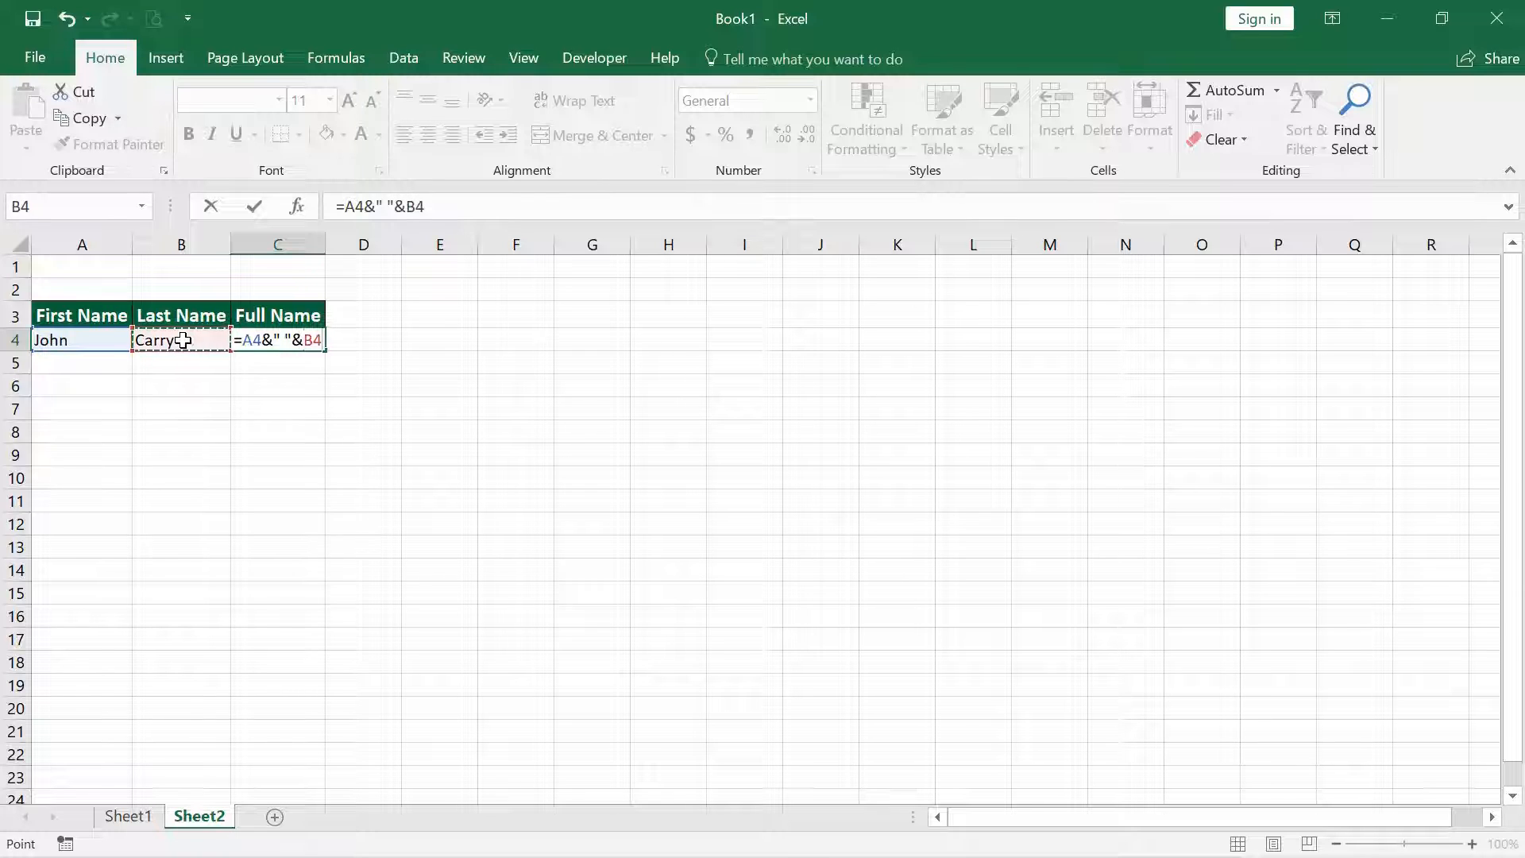
{"action": "key", "text": "Return"}
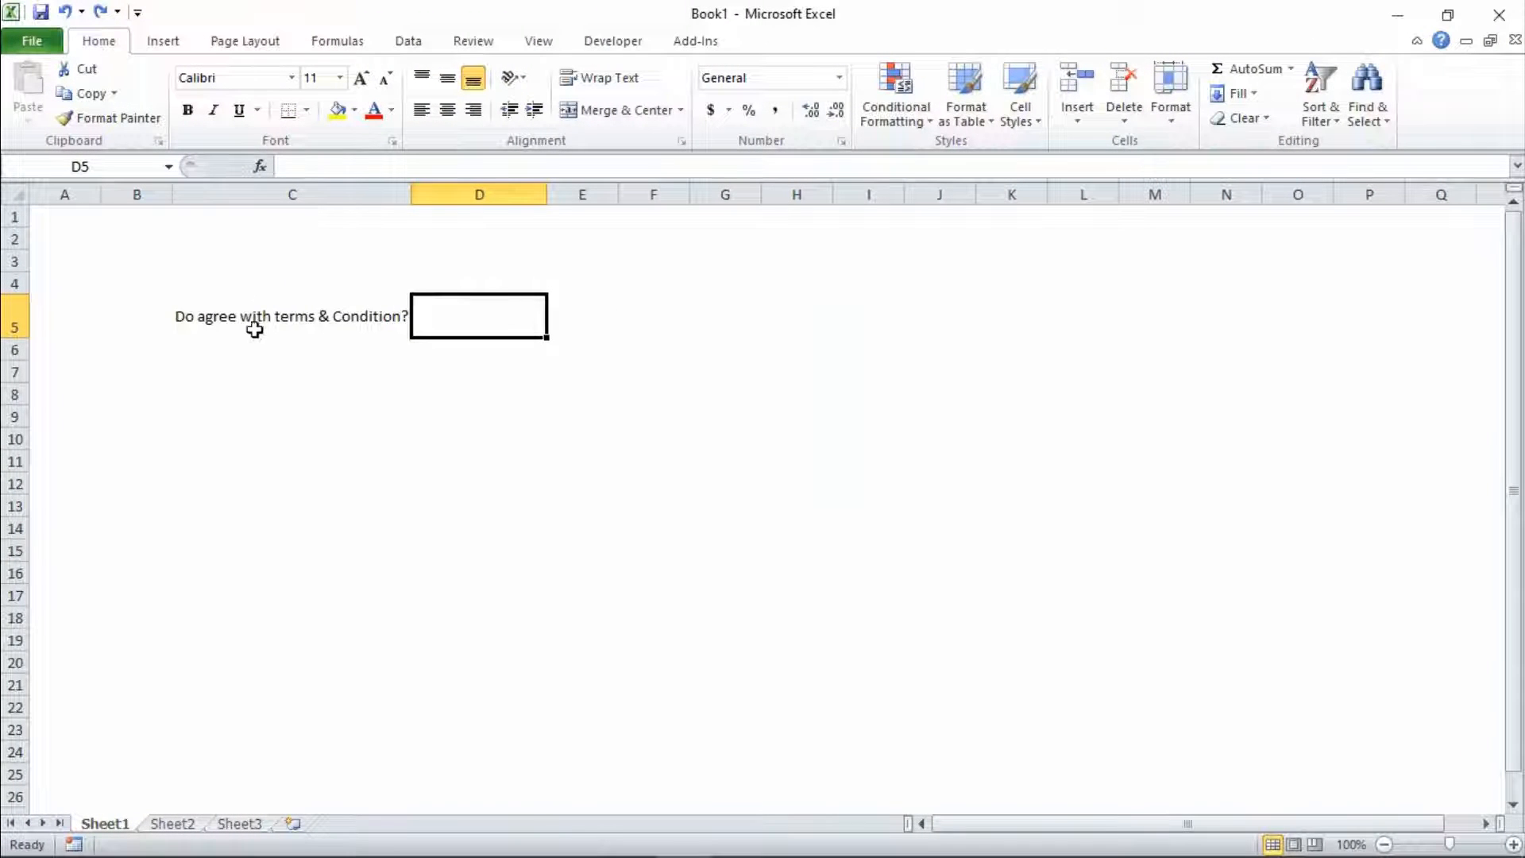
- Insert a check box form control filling cell D5, beside the terms and conditions question
{"action": "left_click", "coordinate": [236, 307]}
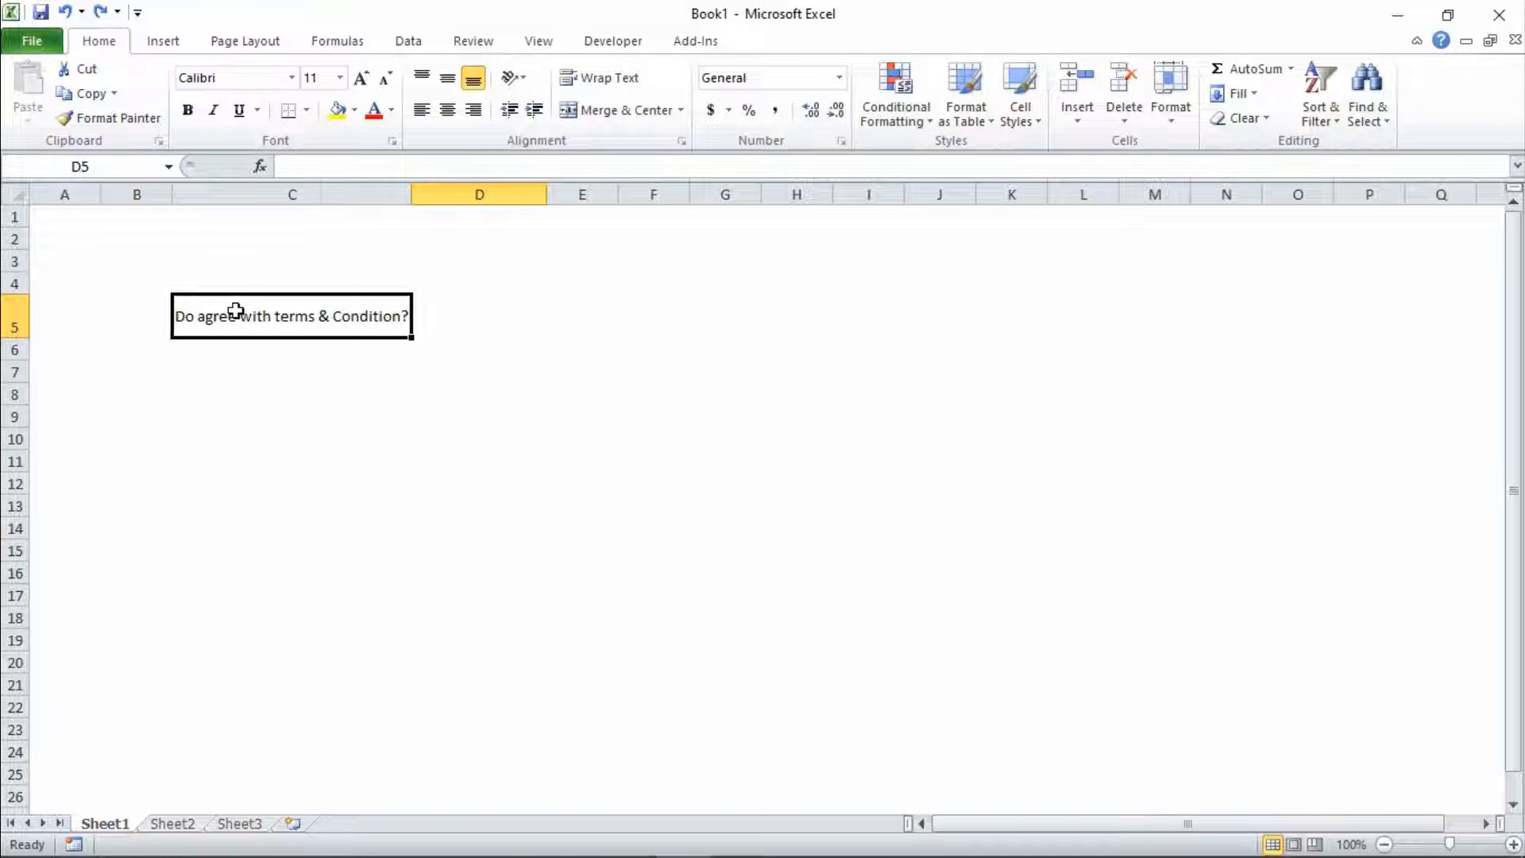
{"action": "left_click", "coordinate": [437, 320]}
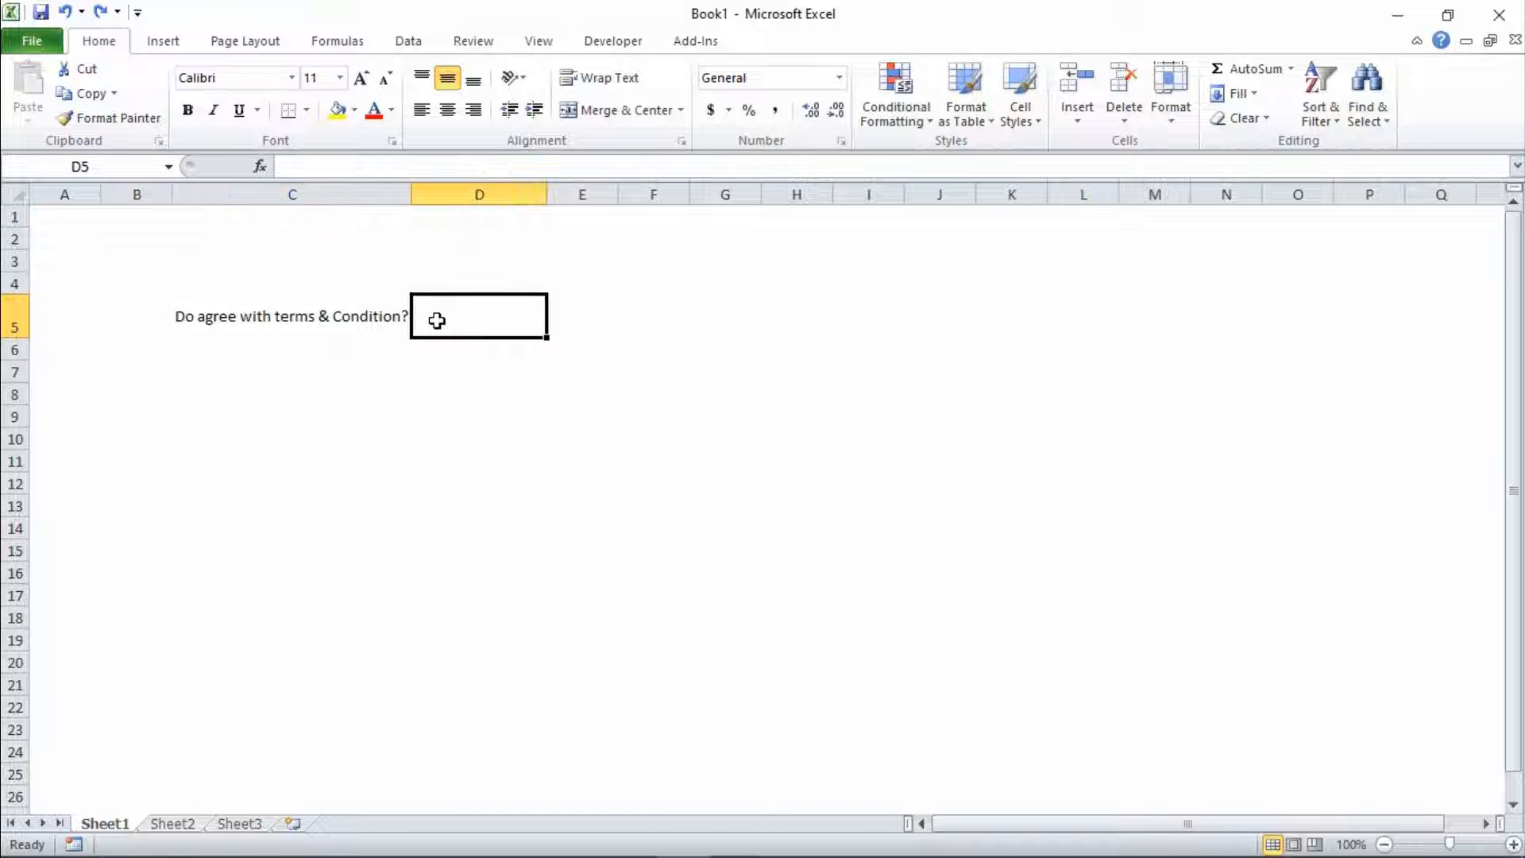
{"action": "left_click", "coordinate": [613, 48]}
{"action": "left_click", "coordinate": [414, 116]}
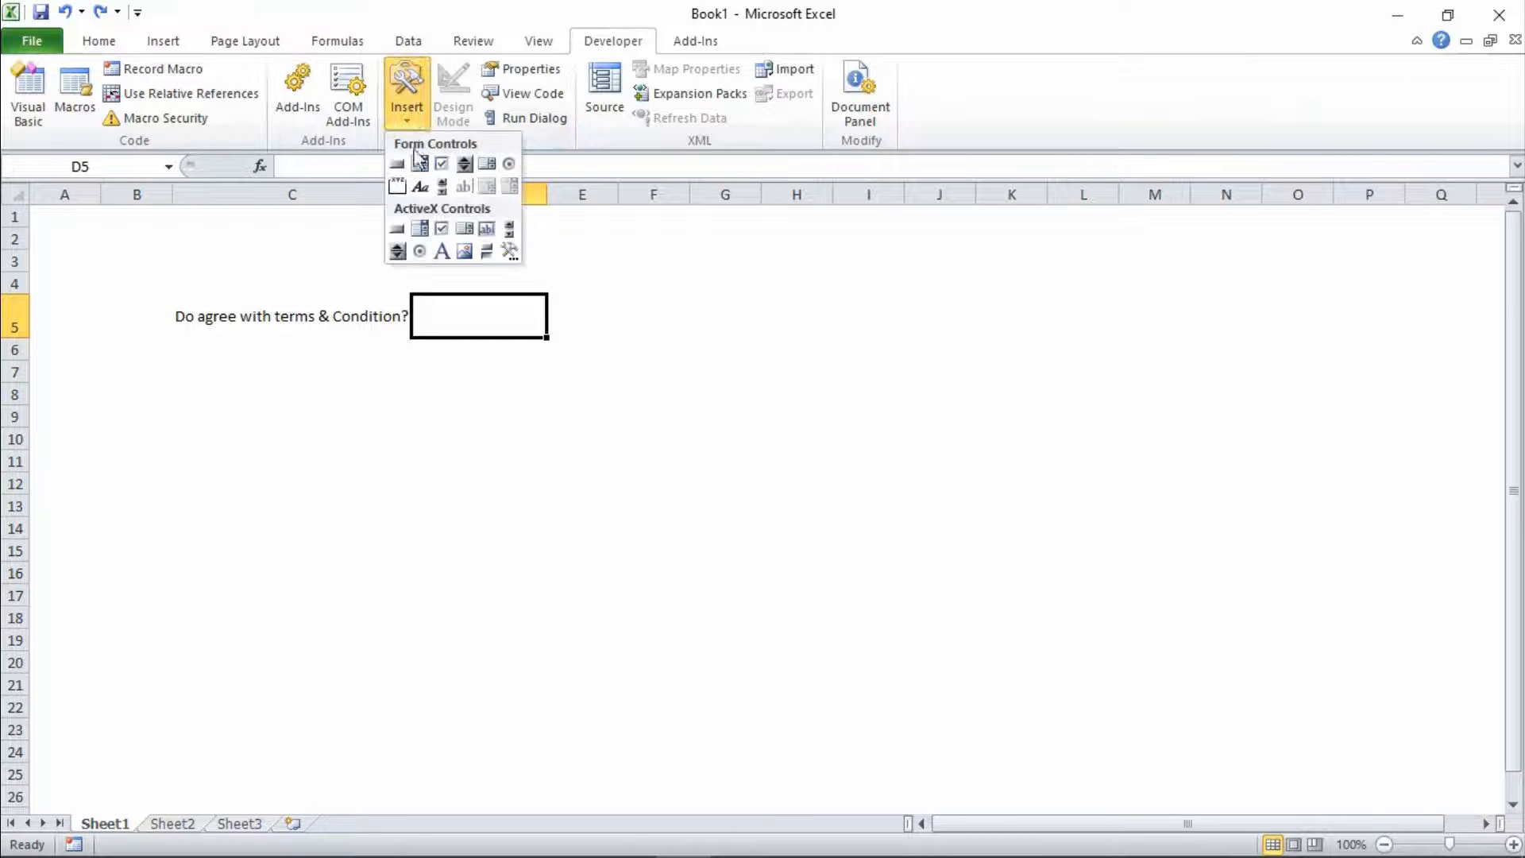
{"action": "left_click", "coordinate": [442, 165]}
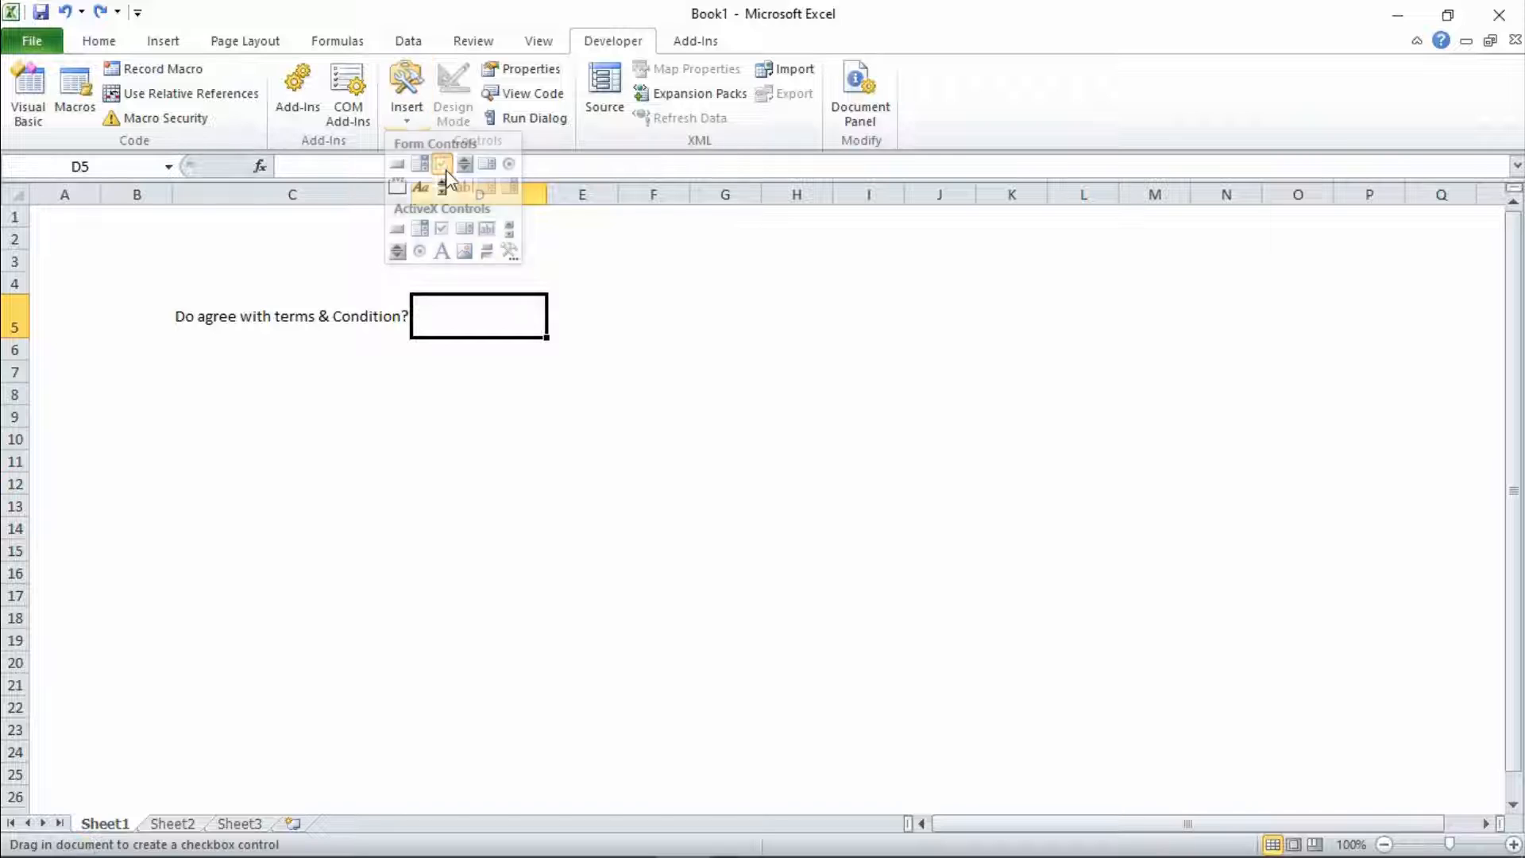
{"action": "left_click_drag", "start_coordinate": [416, 295], "coordinate": [540, 339]}
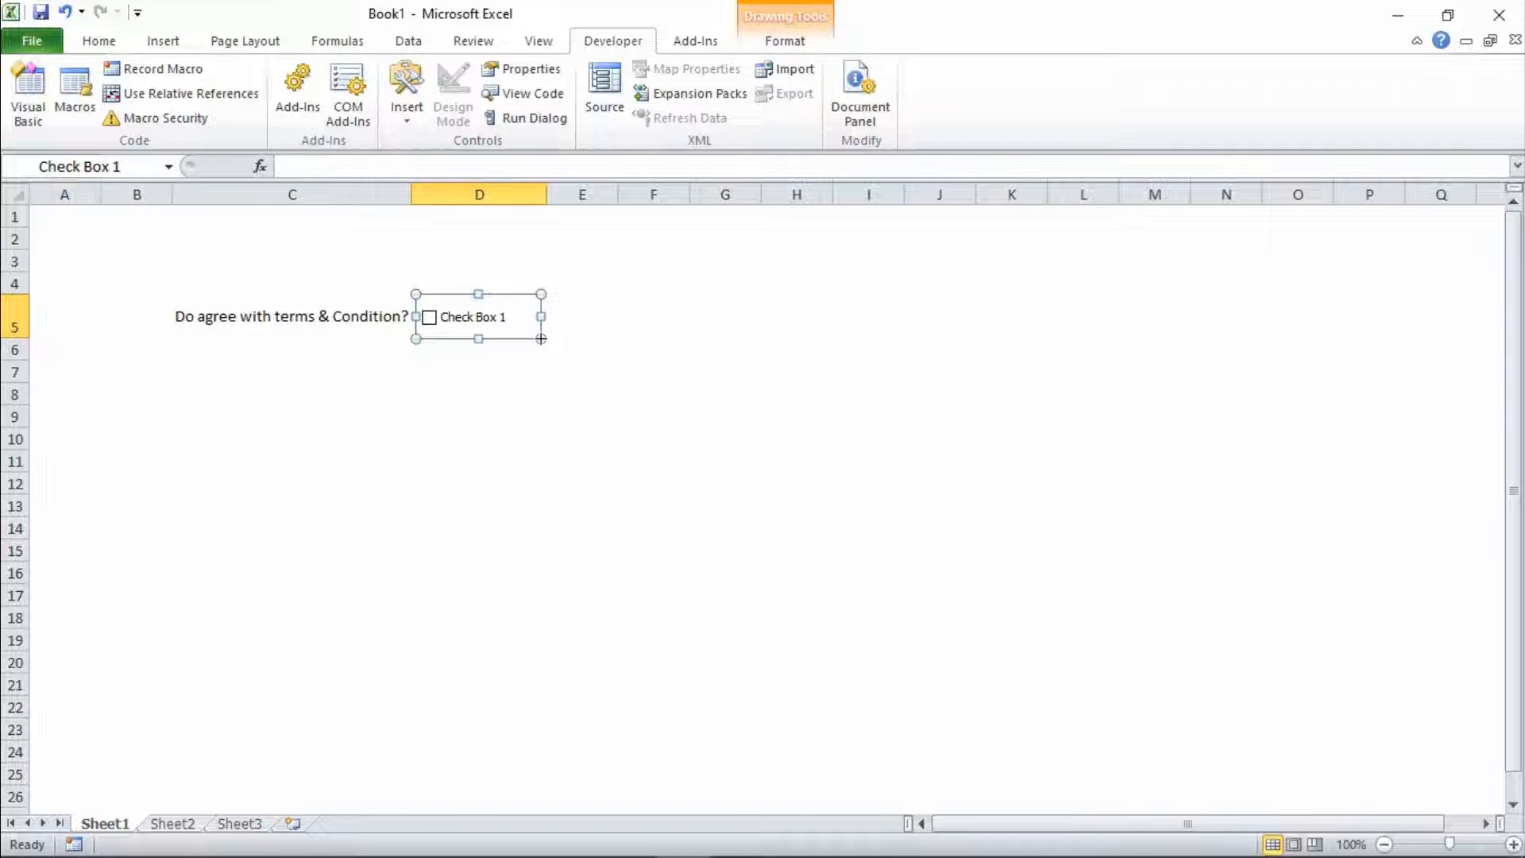
- Insert a second check box form control in row 5 beside the first one, spanning most of columns E and F
{"action": "left_click", "coordinate": [412, 117]}
{"action": "left_click", "coordinate": [439, 160]}
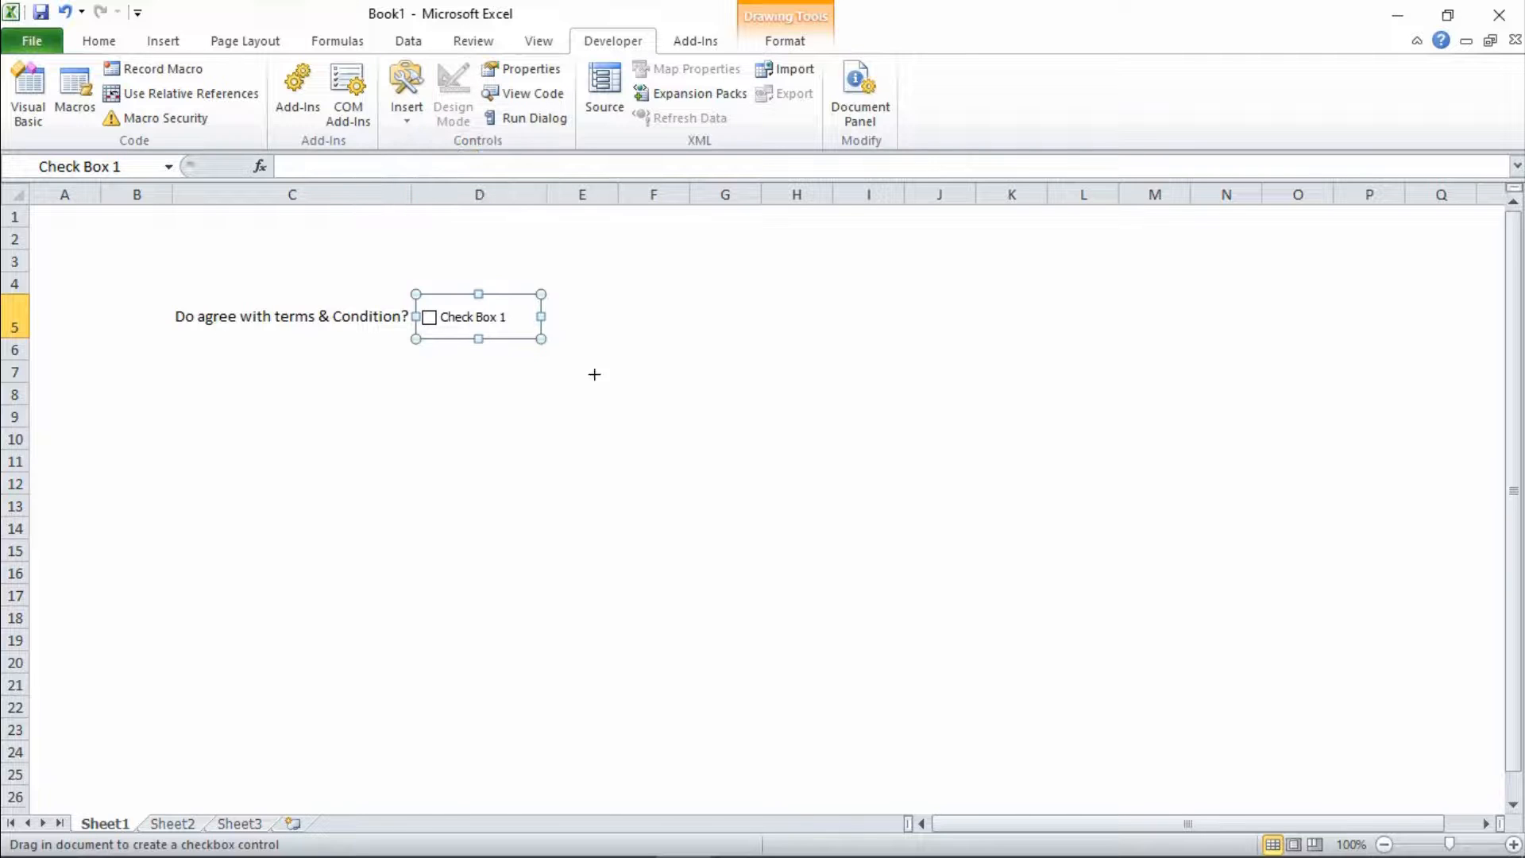
{"action": "left_click_drag", "start_coordinate": [553, 293], "coordinate": [668, 342]}
{"action": "left_click", "coordinate": [624, 389]}
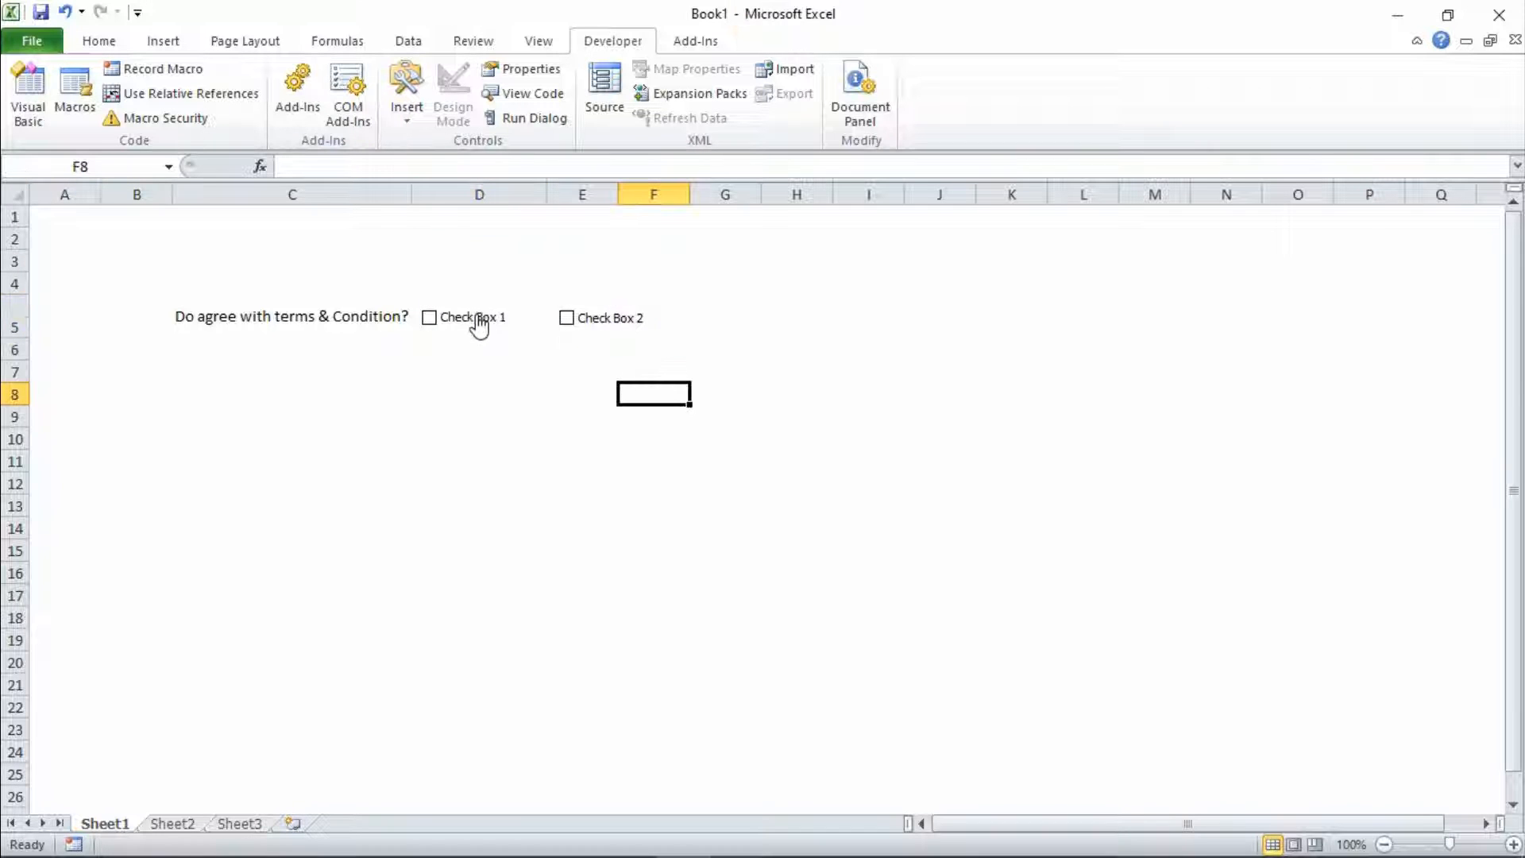
- Replace the label of the first check box, beside the terms and conditions question, with "Yes"
{"action": "right_click", "coordinate": [477, 317]}
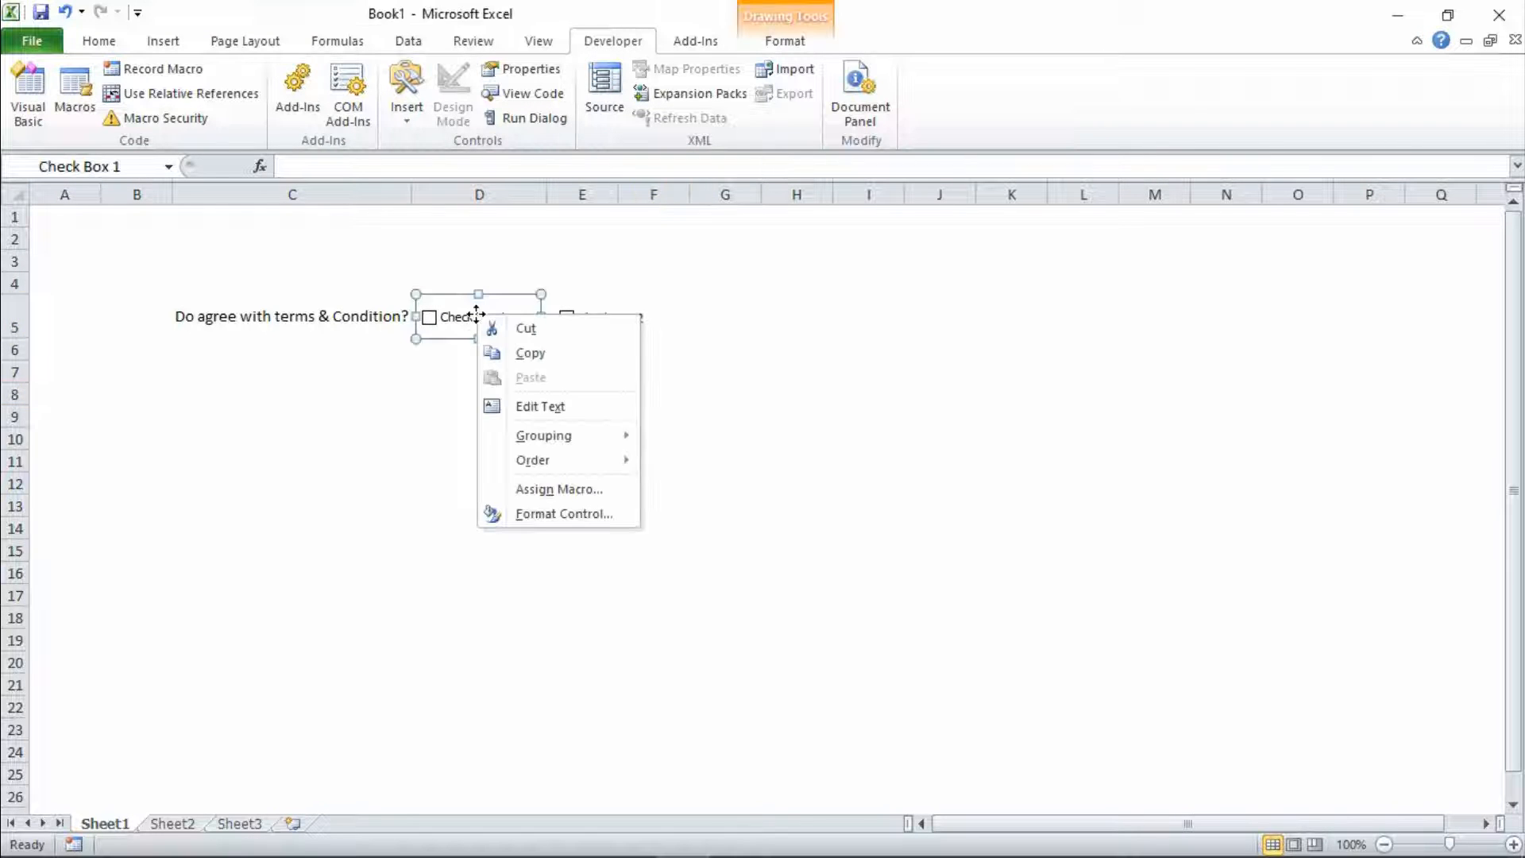
{"action": "left_click", "coordinate": [547, 410]}
{"action": "key", "text": "BackSpace"}
{"action": "key", "text": "BackSpace"}
{"action": "key", "text": "BackSpace"}
{"action": "key", "text": "BackSpace"}
{"action": "key", "text": "BackSpace"}
{"action": "key", "text": "BackSpace"}
{"action": "key", "text": "BackSpace"}
{"action": "key", "text": "BackSpace"}
{"action": "key", "text": "BackSpace"}
{"action": "key", "text": "BackSpace"}
{"action": "key", "text": "BackSpace"}
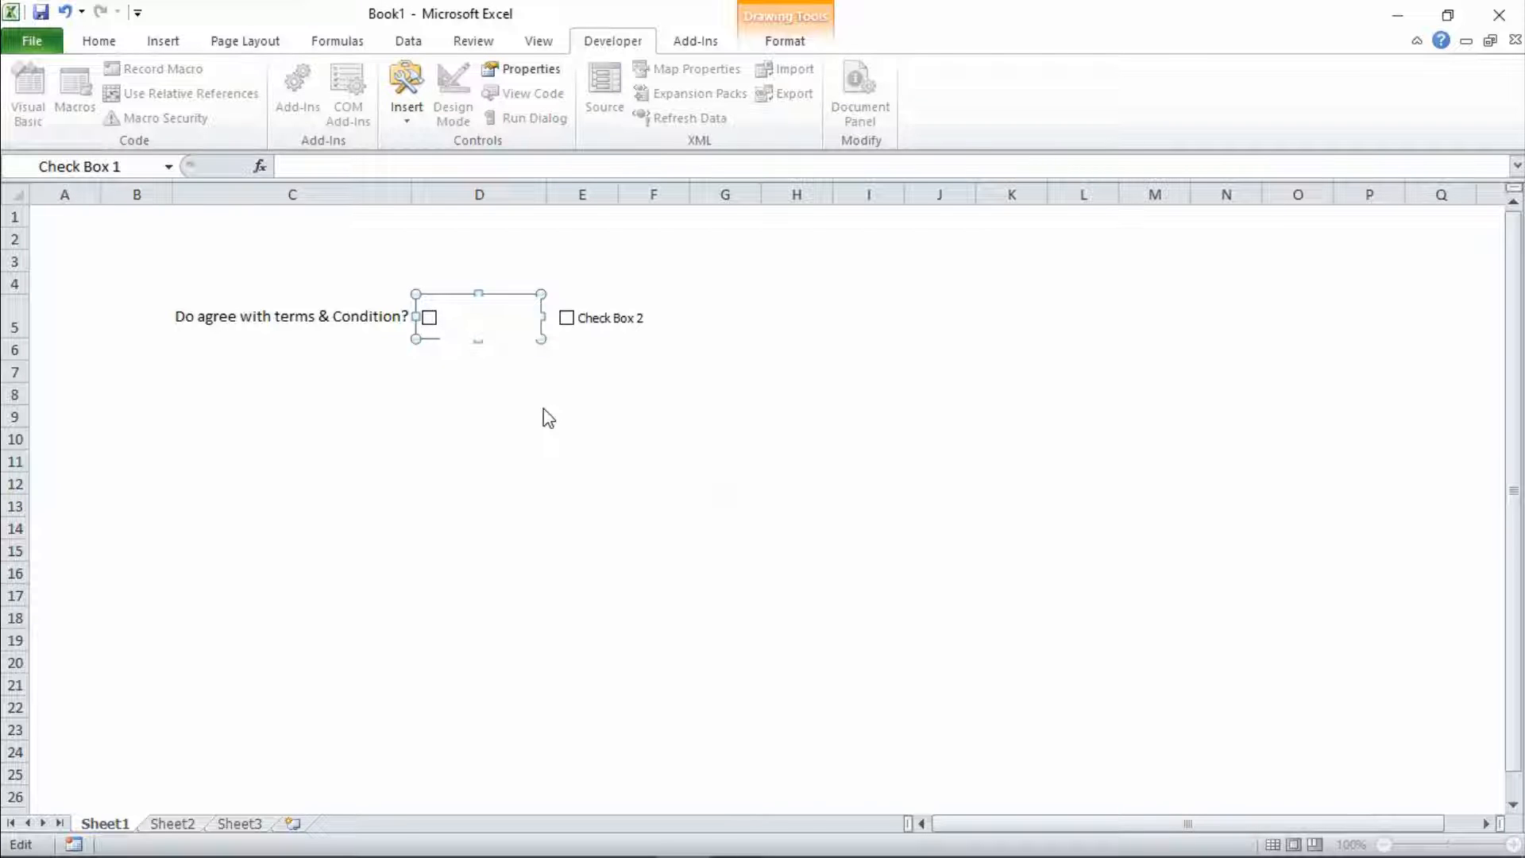
{"action": "type", "text": "Yes"}
- Replace the label of the second check box, in columns E and F, with "No"
{"action": "right_click", "coordinate": [606, 321]}
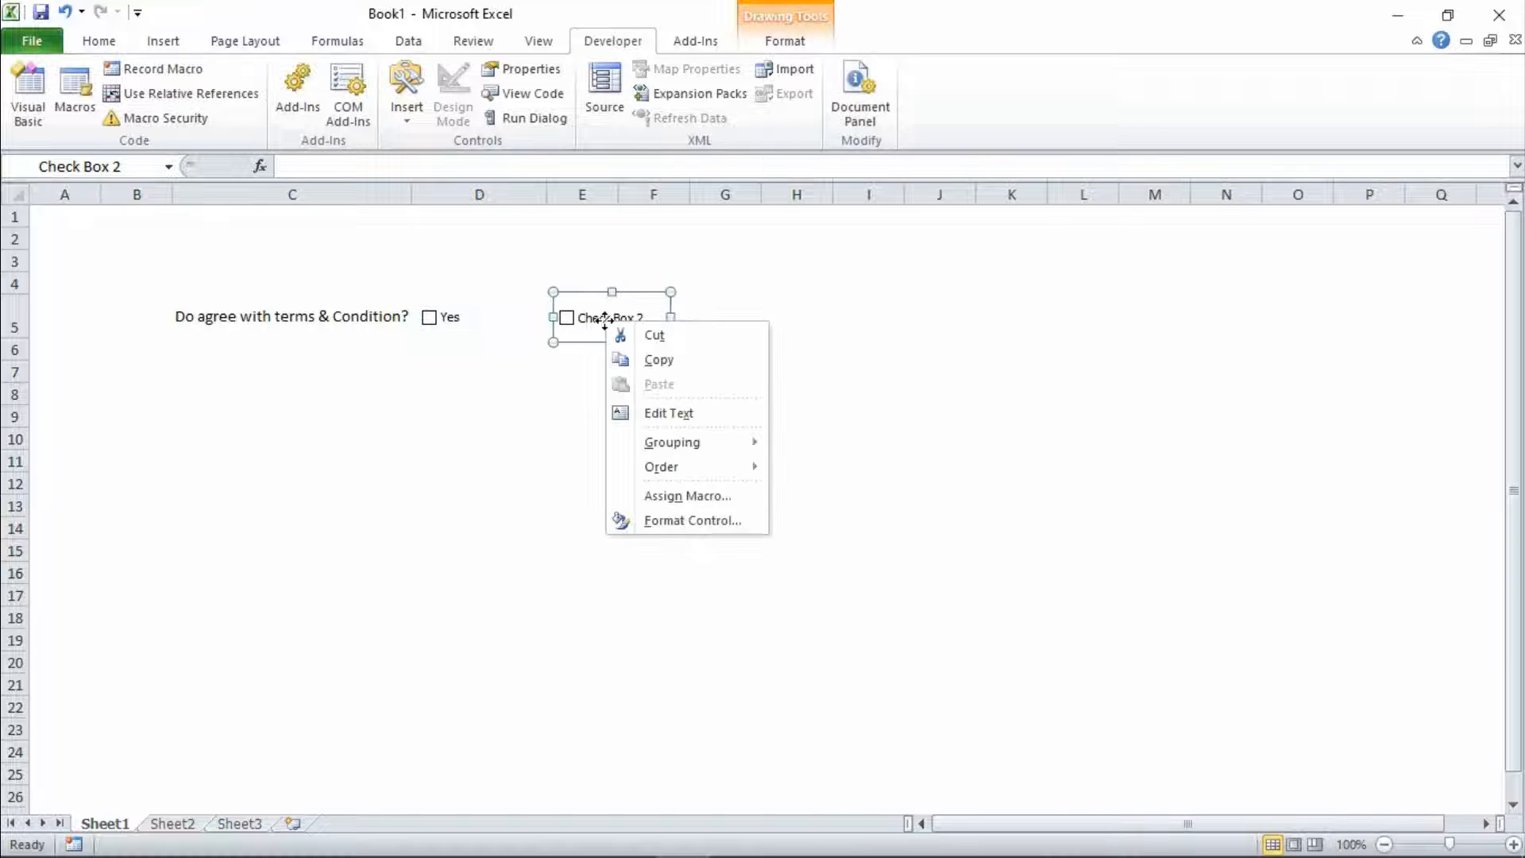
{"action": "left_click", "coordinate": [662, 413]}
{"action": "key", "text": "Delete"}
{"action": "key", "text": "Delete"}
{"action": "key", "text": "Delete"}
{"action": "key", "text": "Delete"}
{"action": "key", "text": "Delete"}
{"action": "key", "text": "Delete"}
{"action": "key", "text": "Delete"}
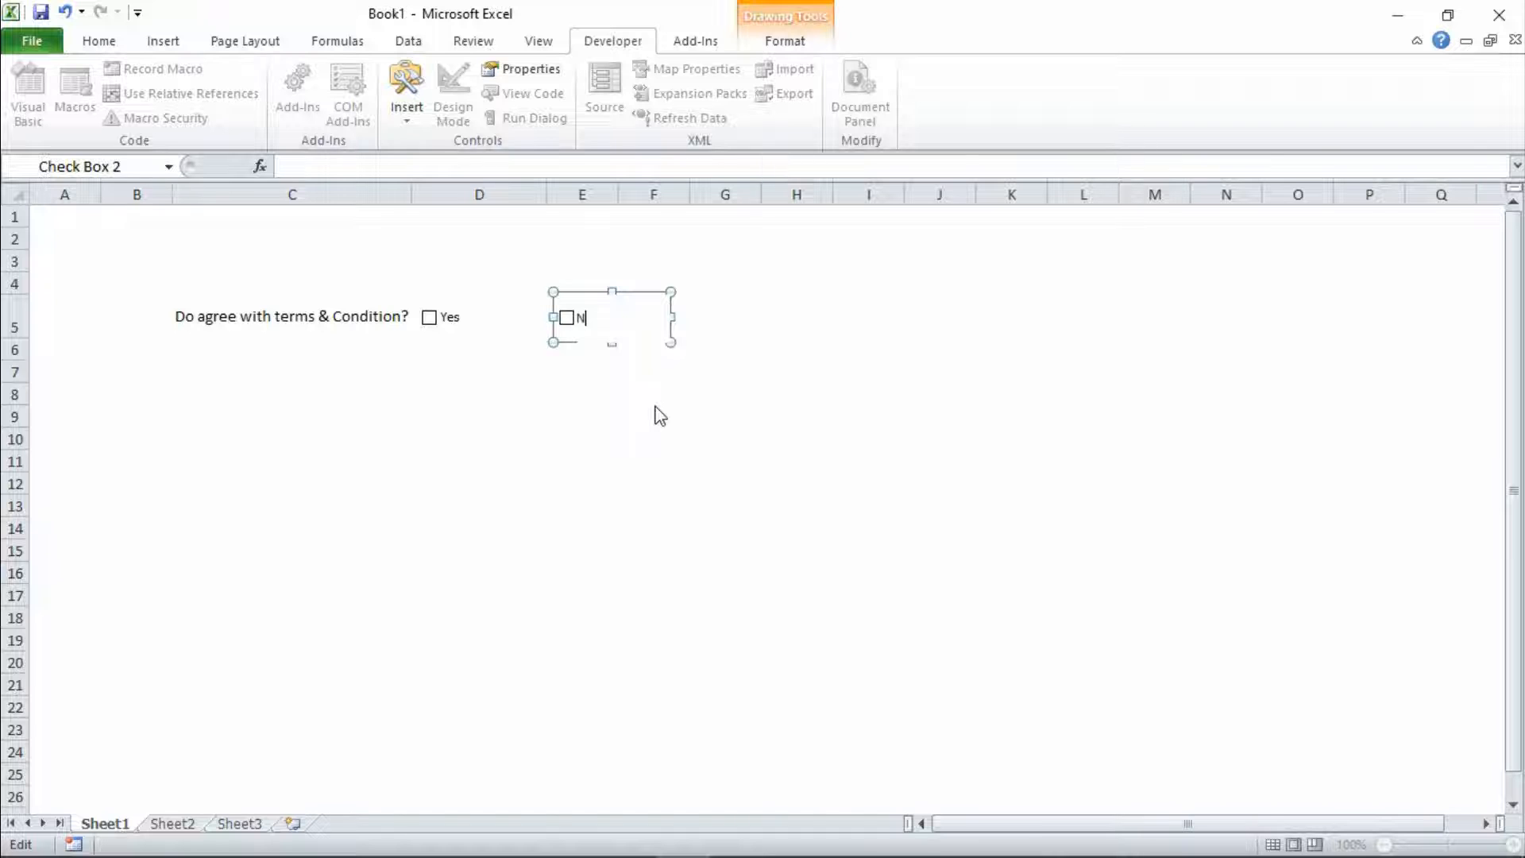
{"action": "left_click", "coordinate": [655, 404]}
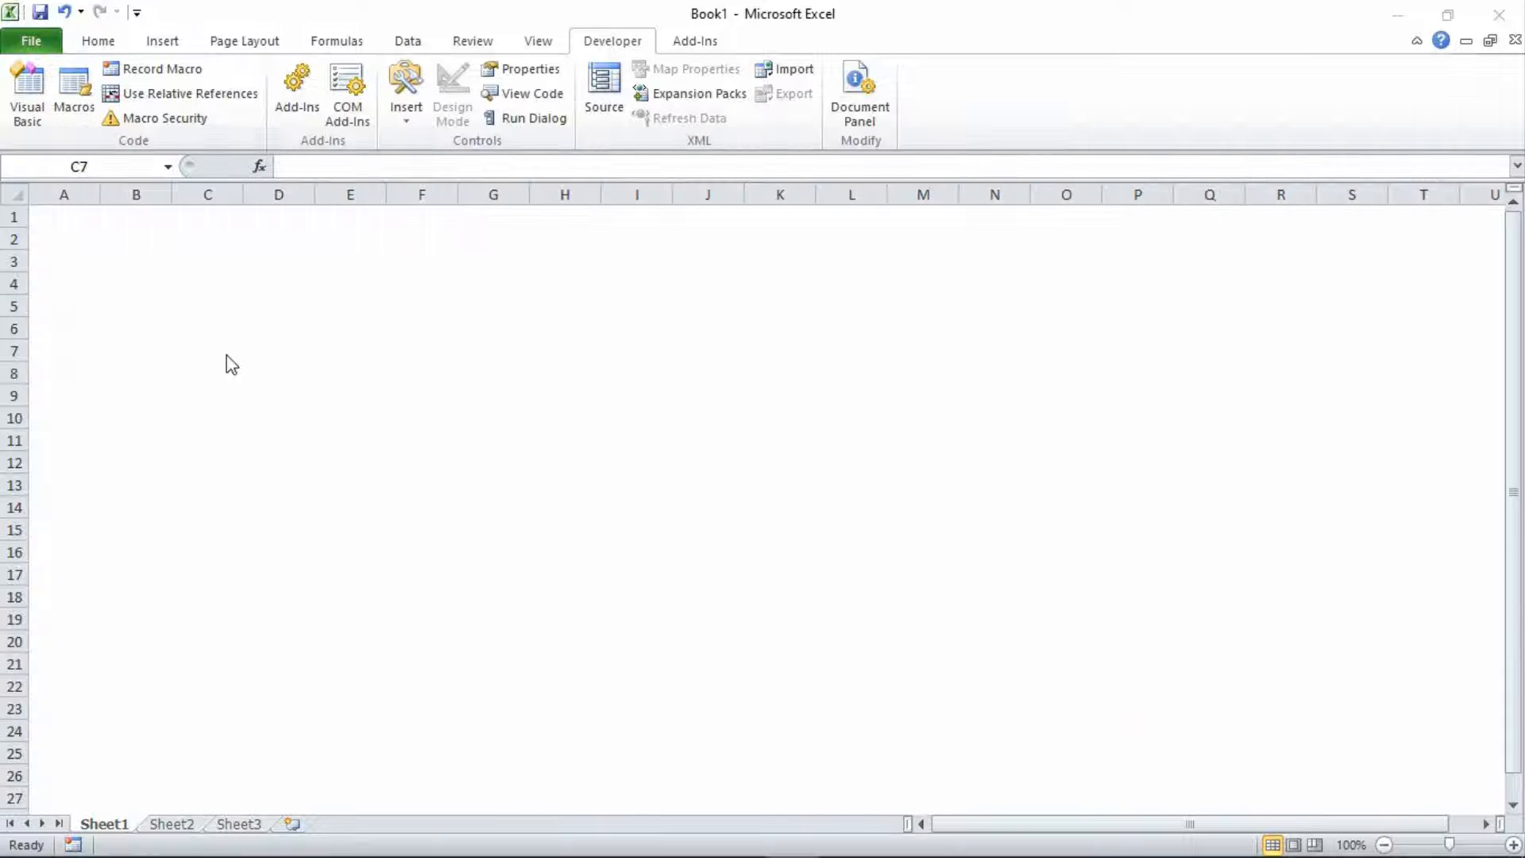
- Enter the text "Facebook" in cell C7 of the blank sheet
{"action": "left_click", "coordinate": [227, 354]}
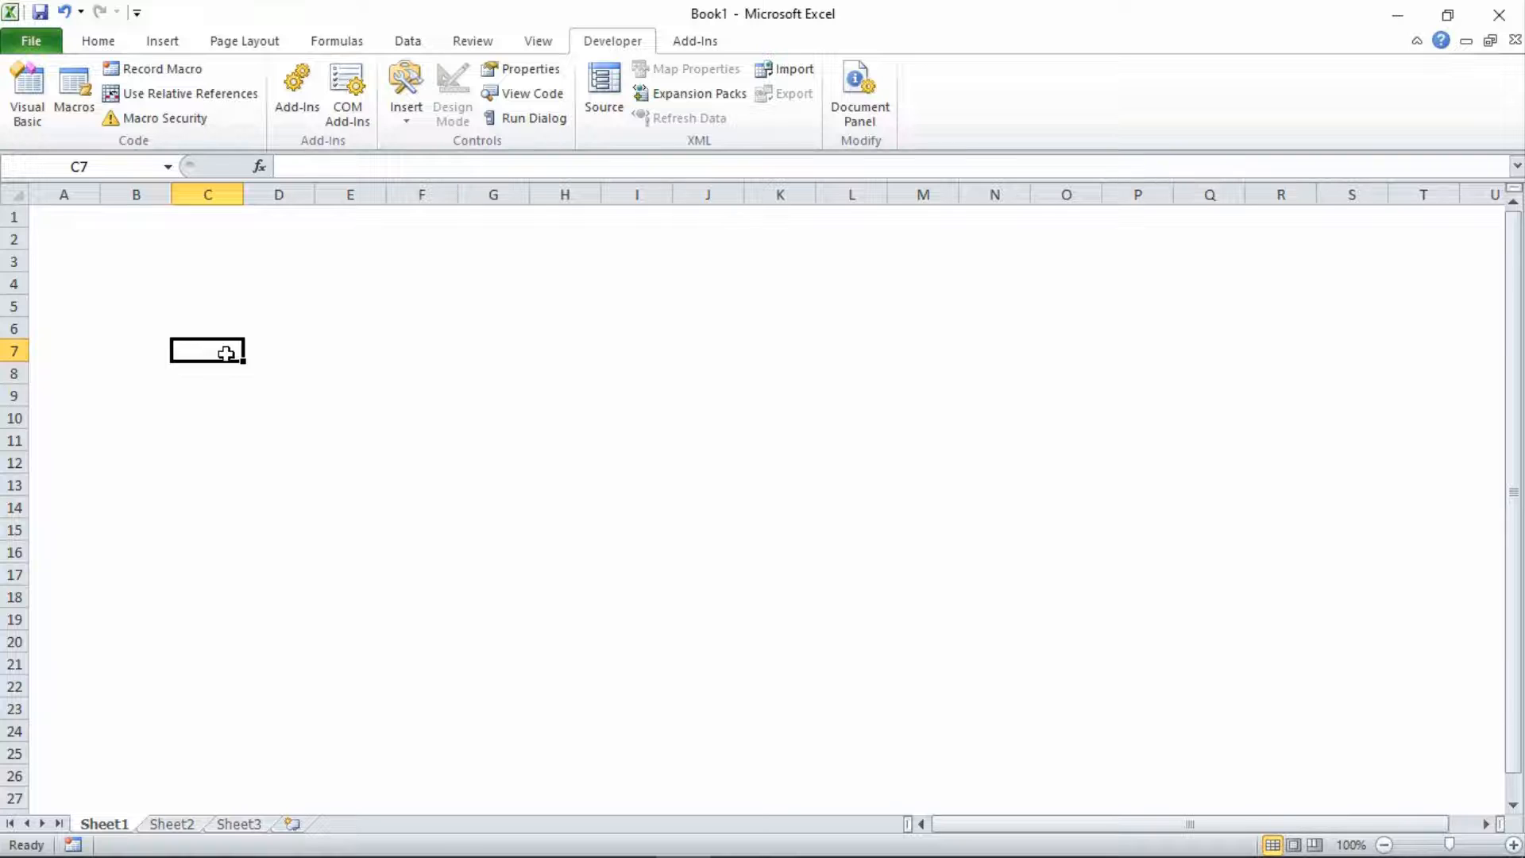
{"action": "type", "text": "Facebook"}
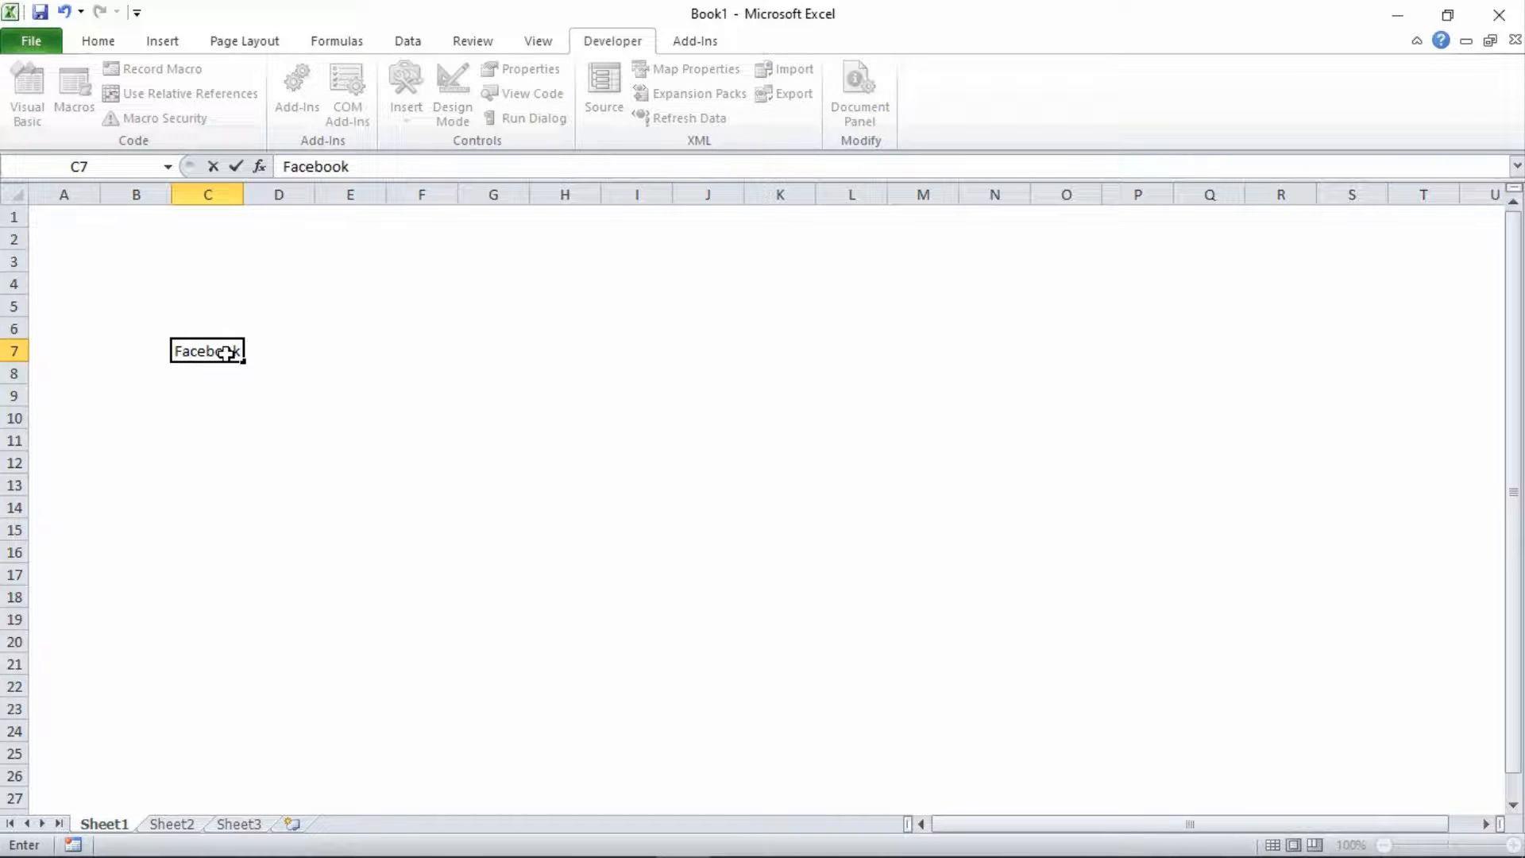
{"action": "key", "text": "Return"}
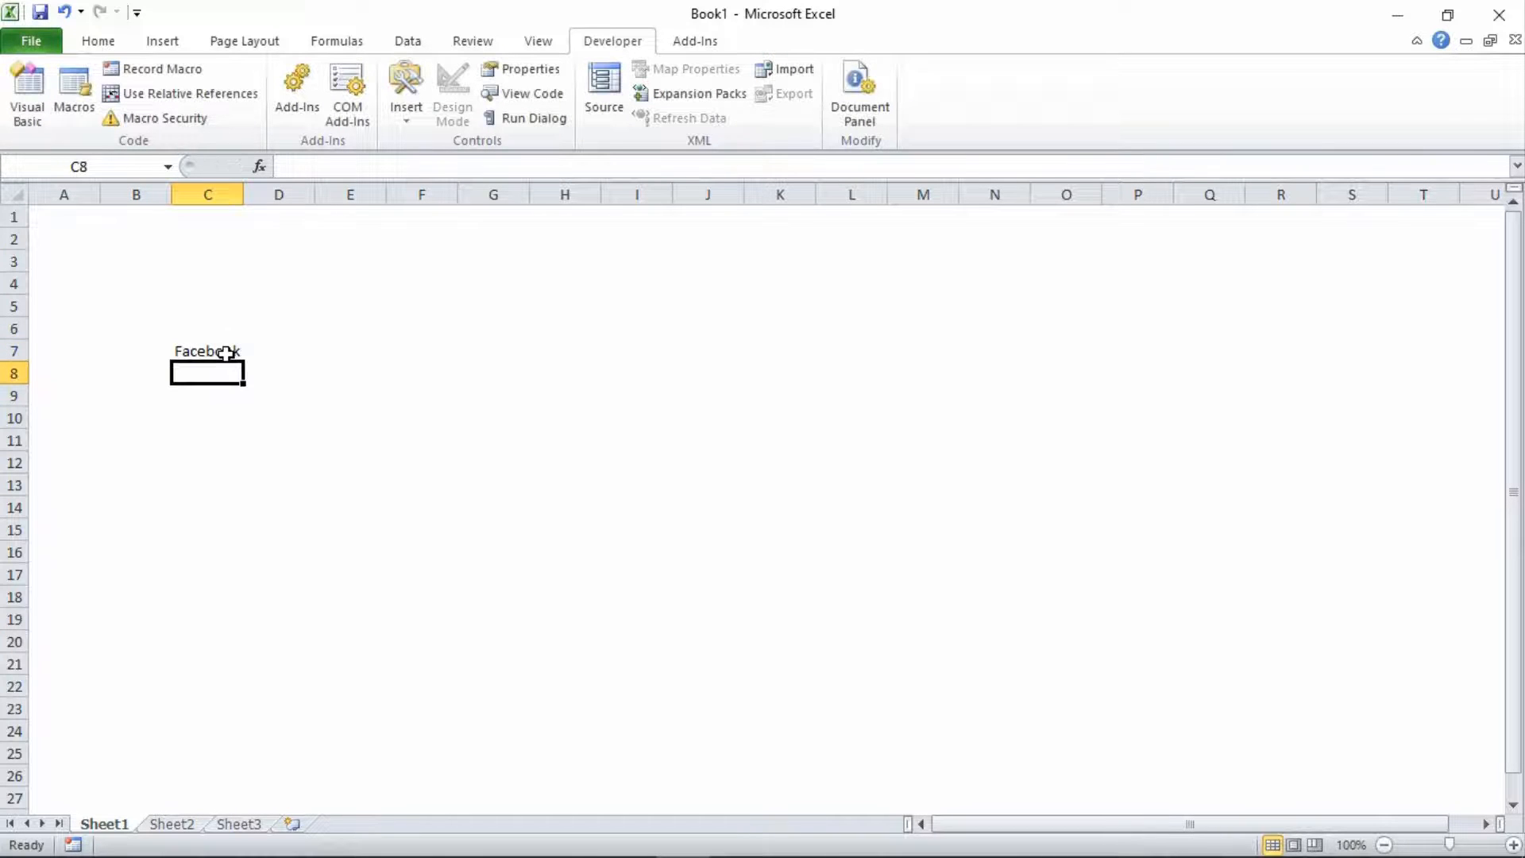
{"action": "left_click", "coordinate": [311, 433]}
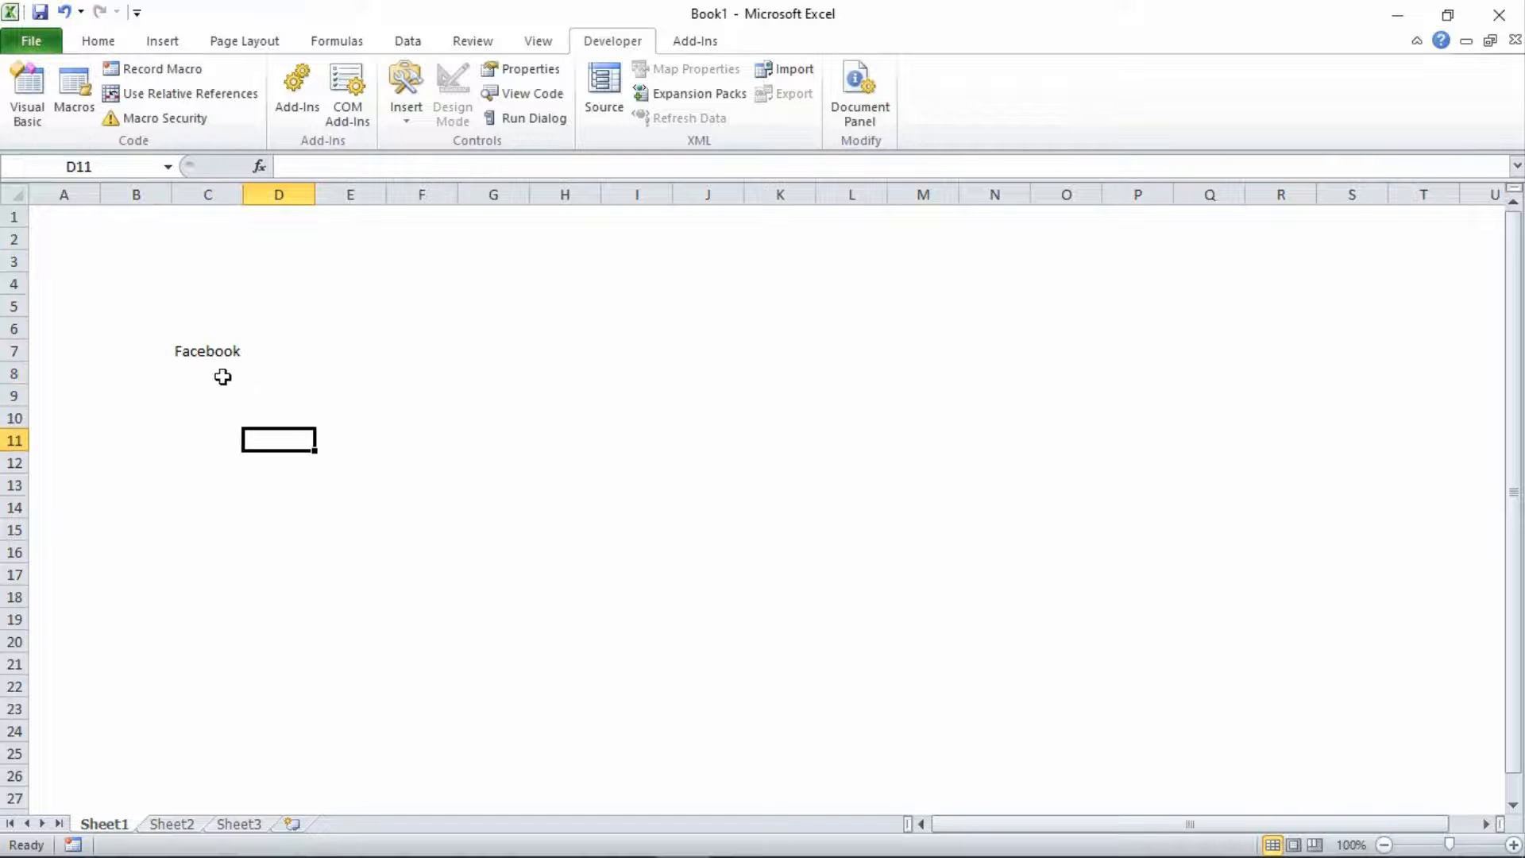
{"action": "right_click", "coordinate": [206, 353]}
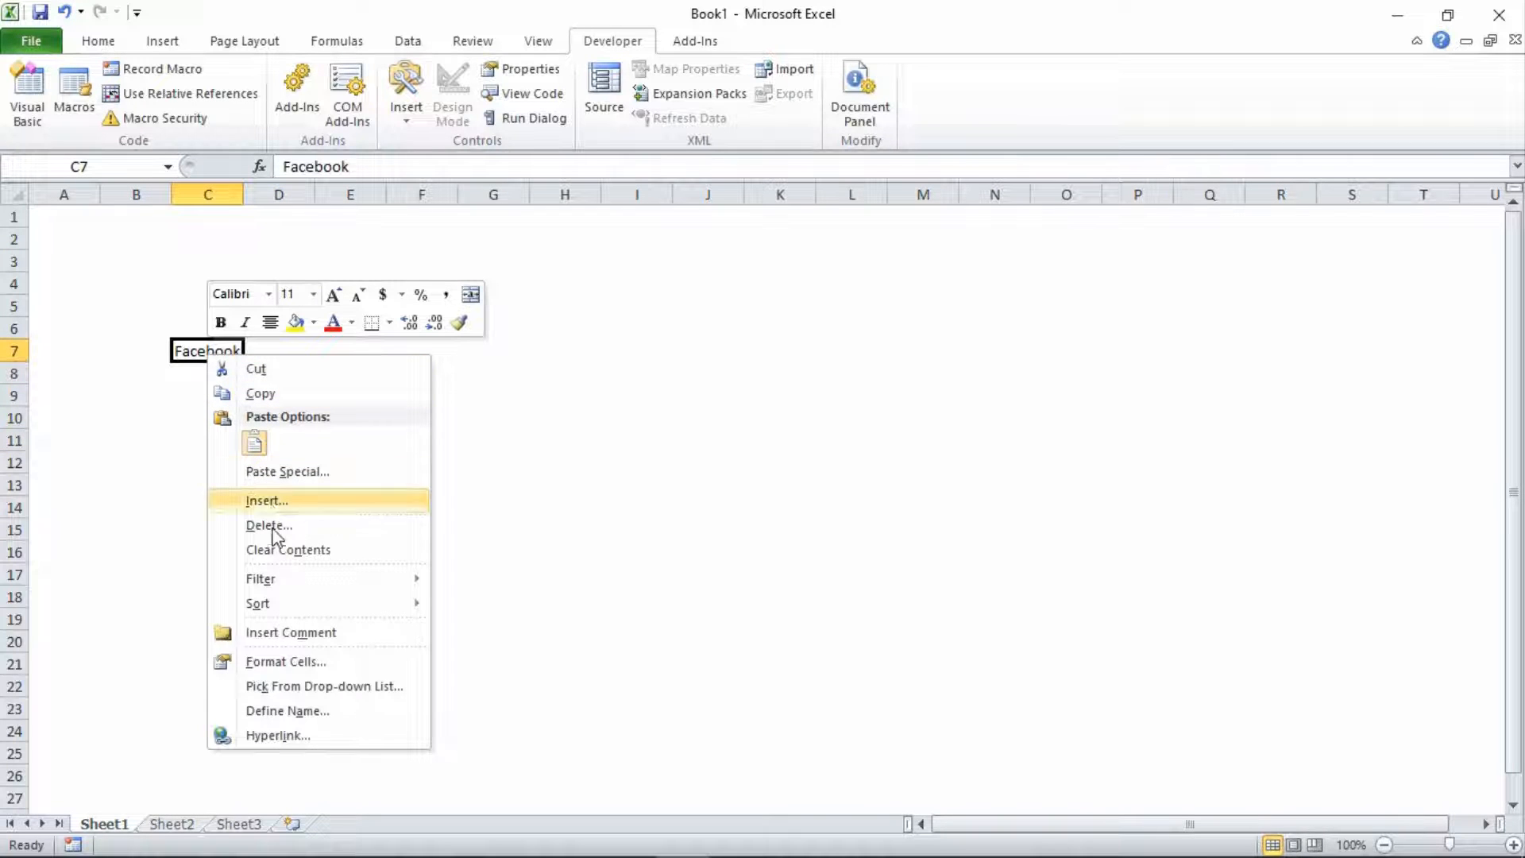
{"action": "left_click", "coordinate": [302, 737]}
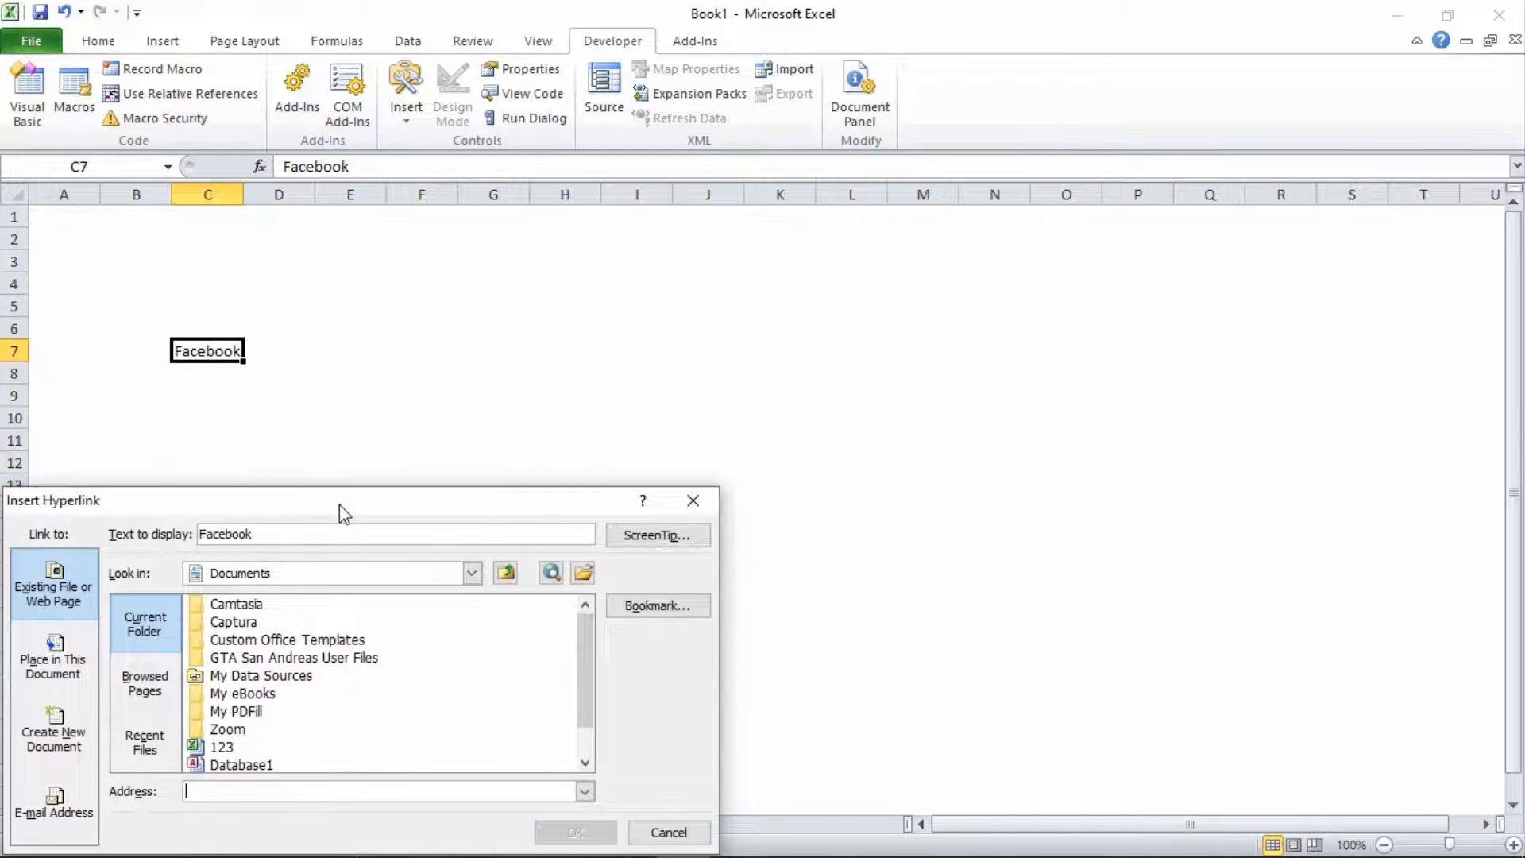
{"action": "left_click_drag", "start_coordinate": [340, 504], "coordinate": [479, 410]}
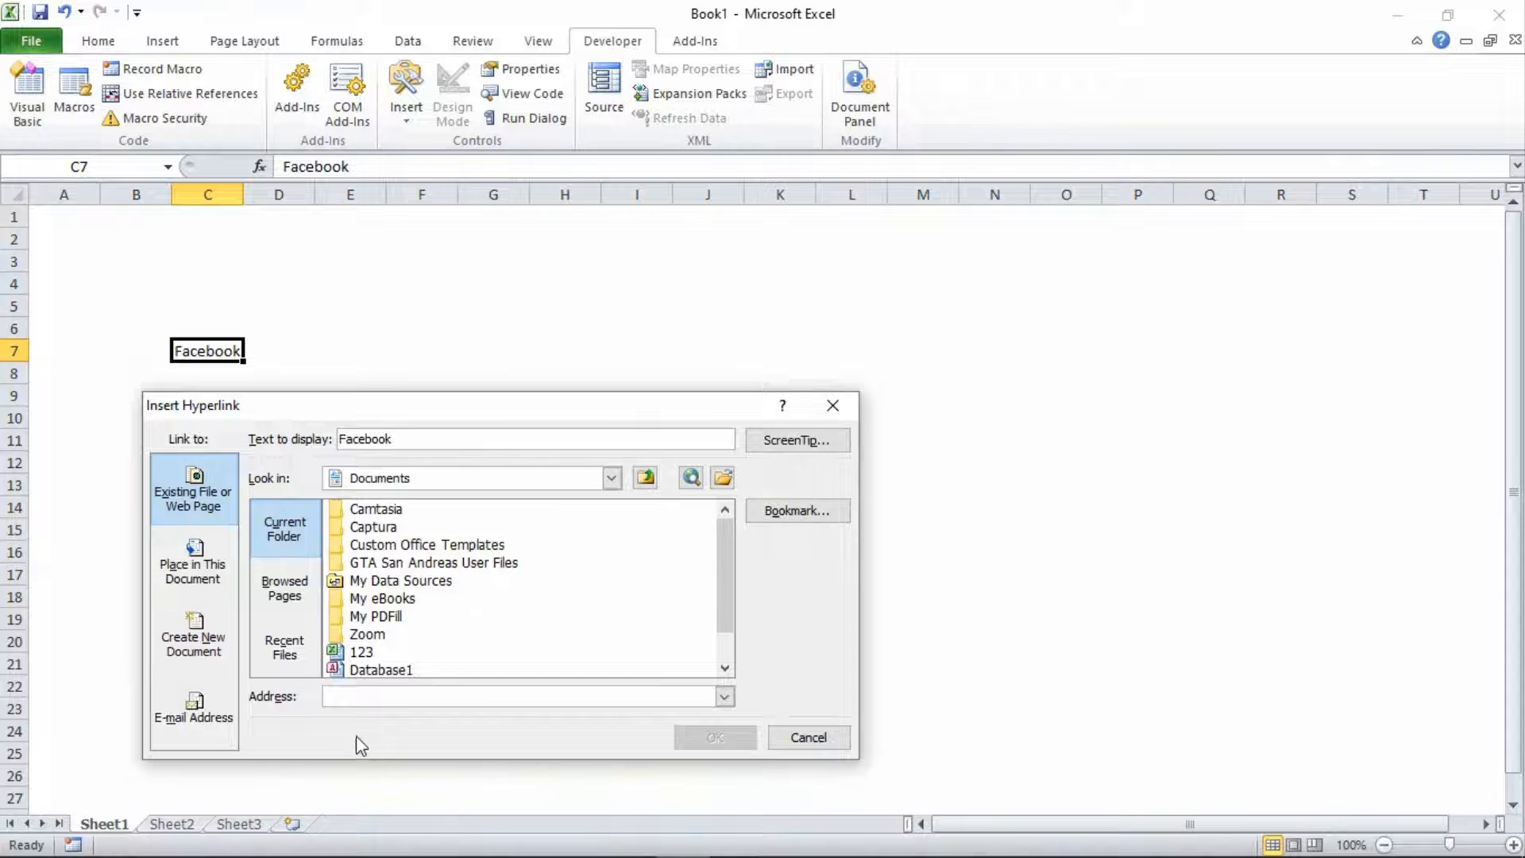
{"action": "type", "text": "w"}
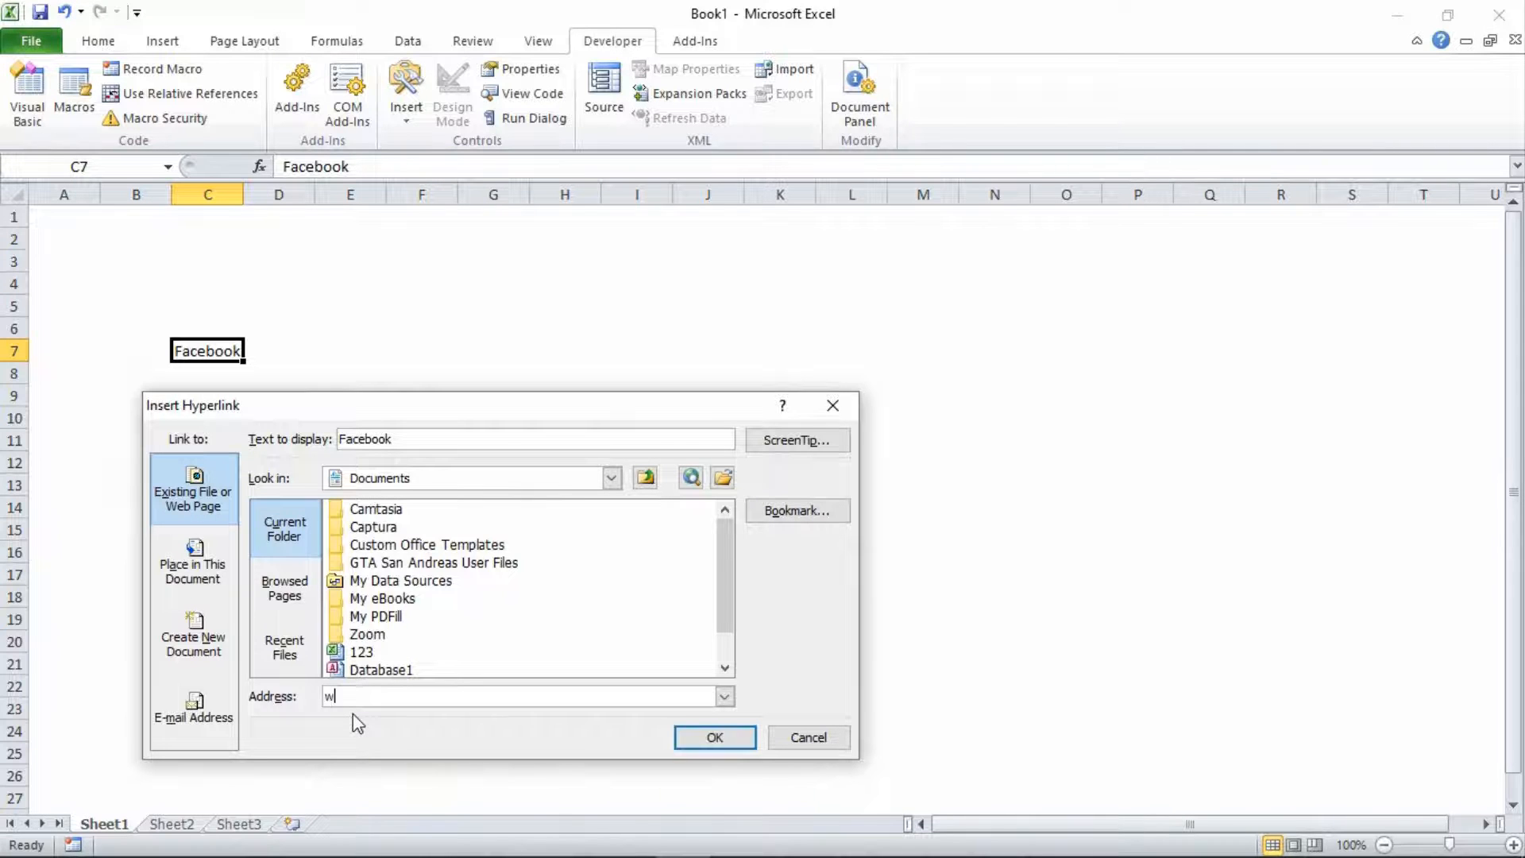
{"action": "type", "text": "ww.facebook.com"}
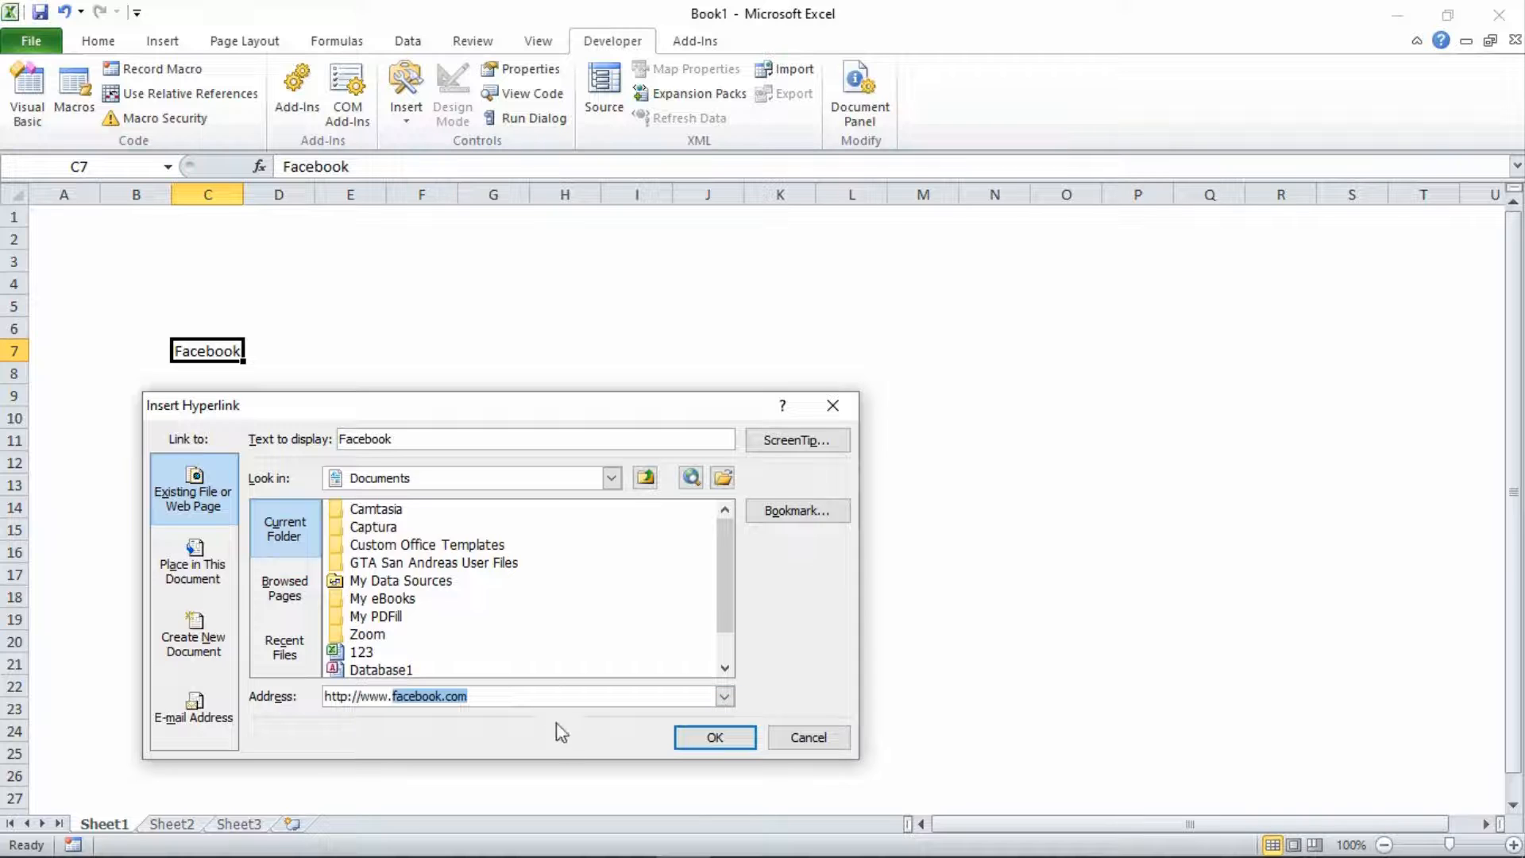
{"action": "left_click", "coordinate": [493, 702]}
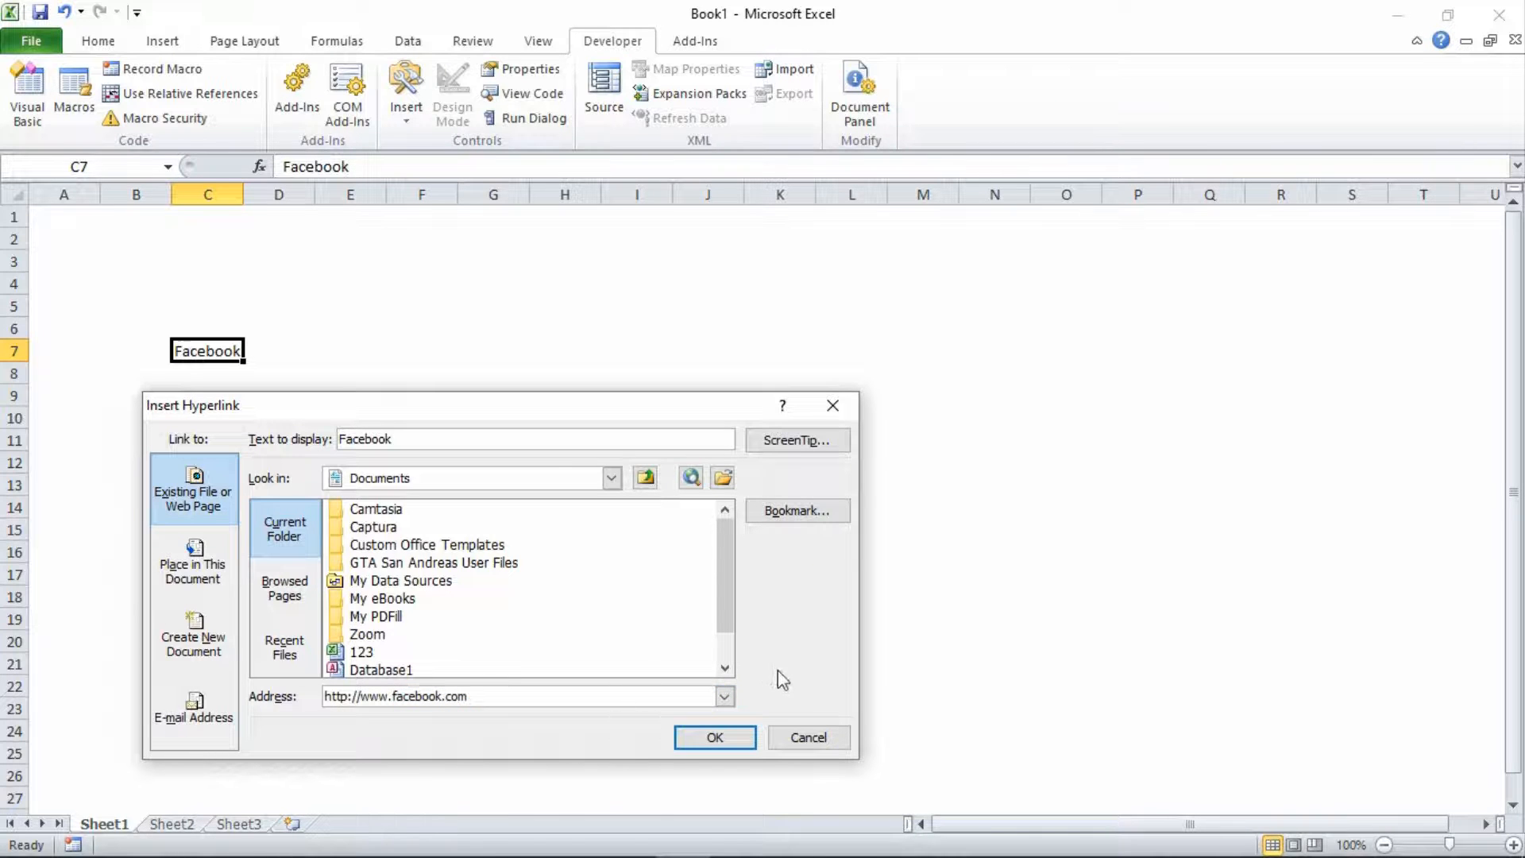
{"action": "left_click", "coordinate": [733, 740]}
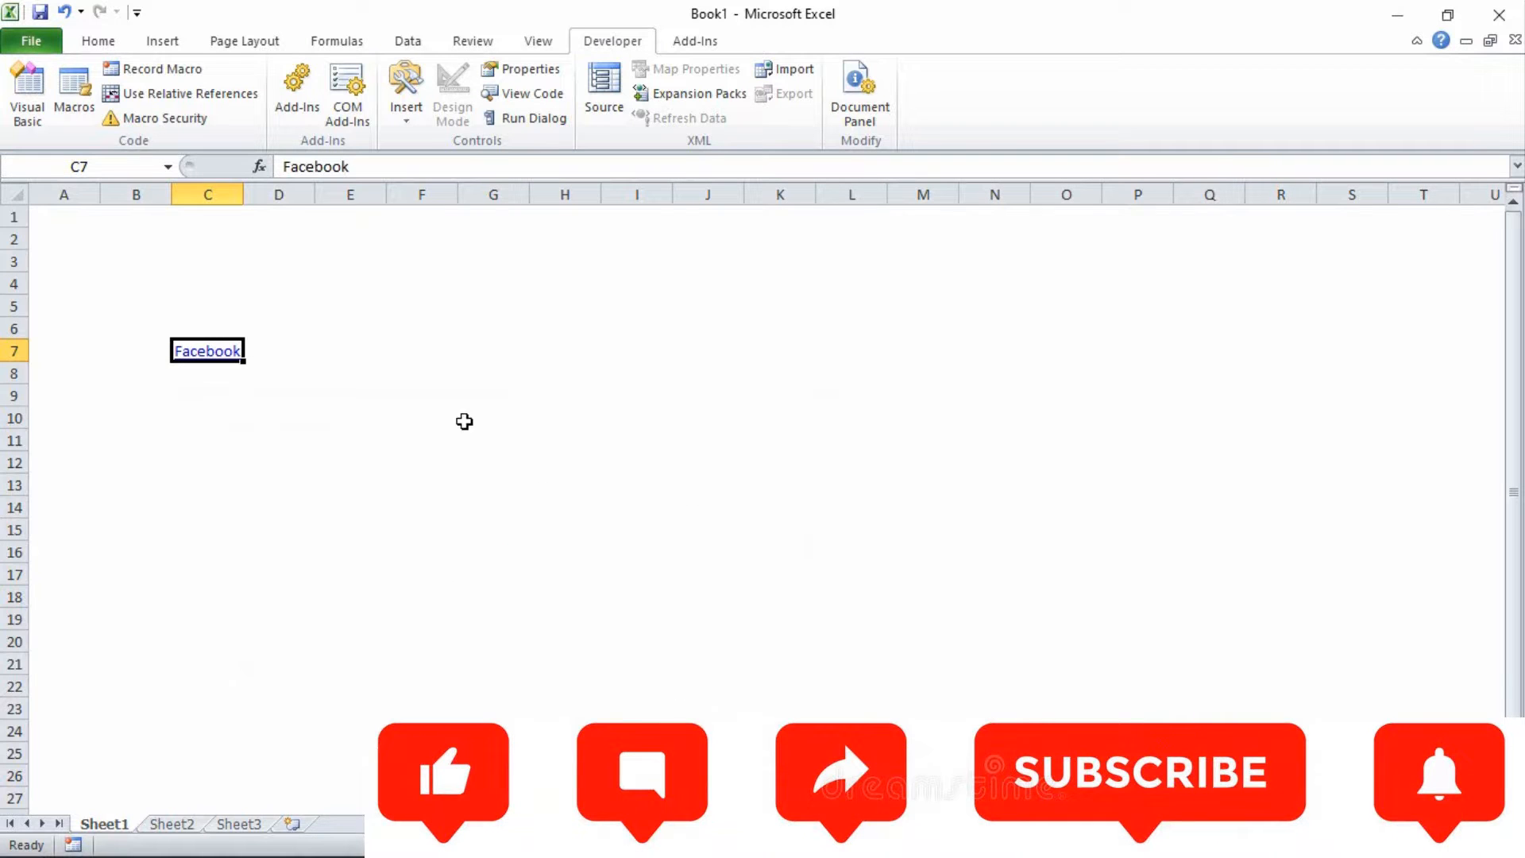
{"action": "left_click", "coordinate": [341, 435]}
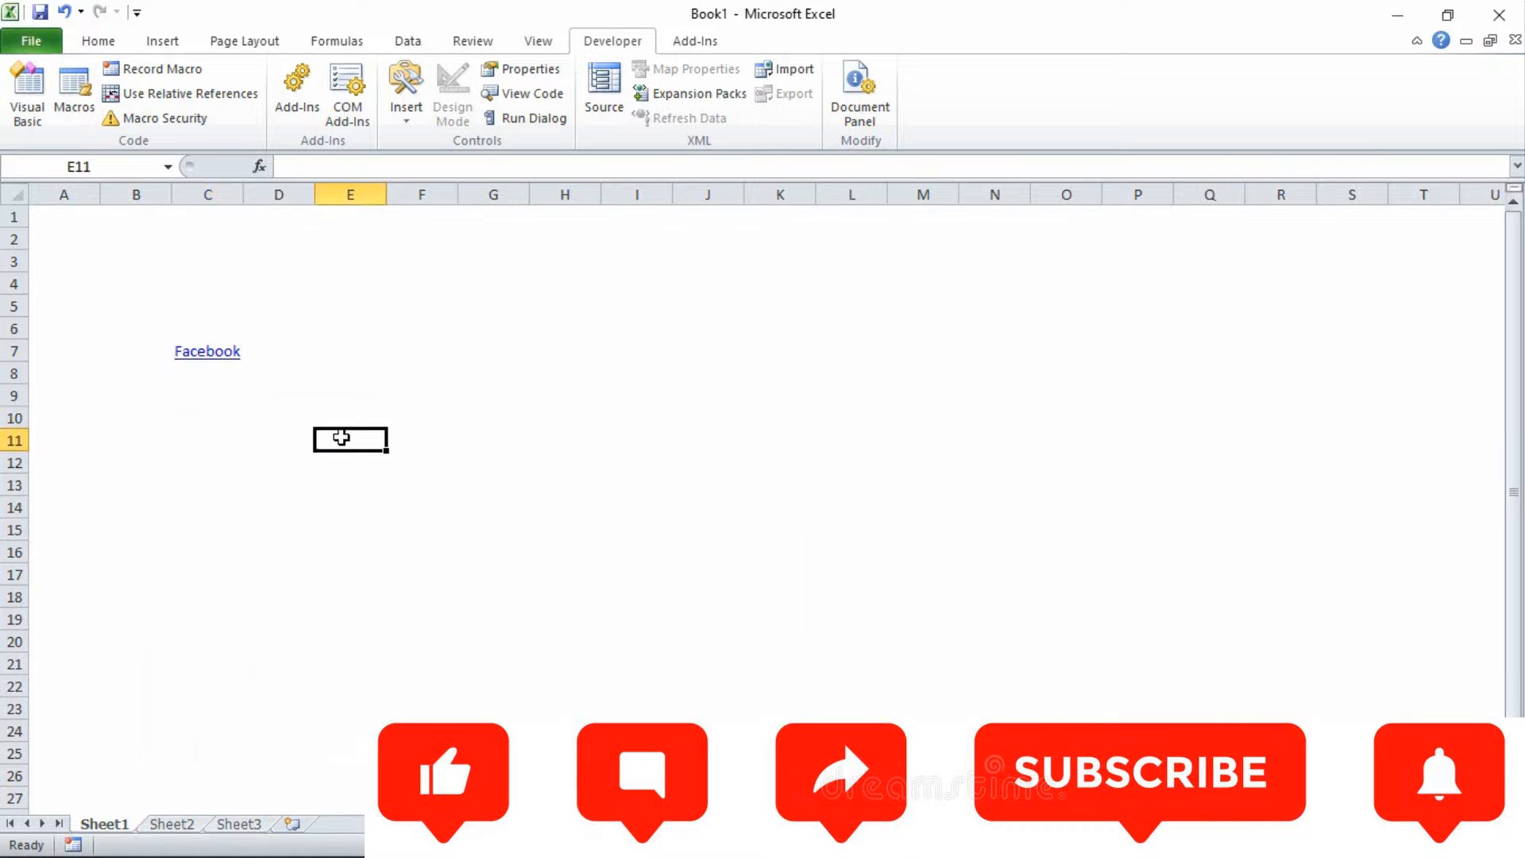
{"action": "left_click", "coordinate": [211, 355]}
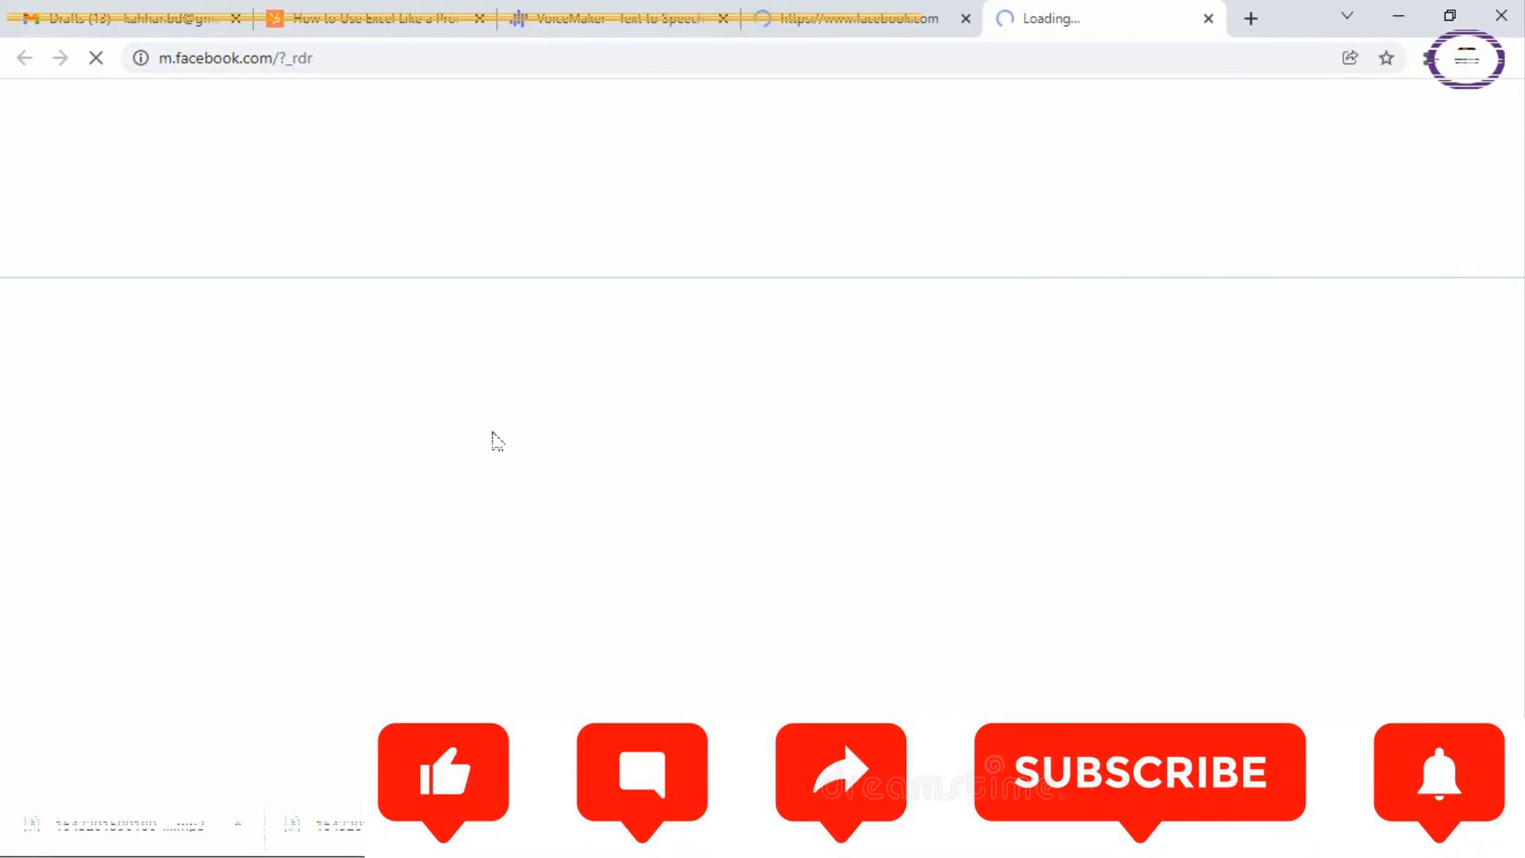